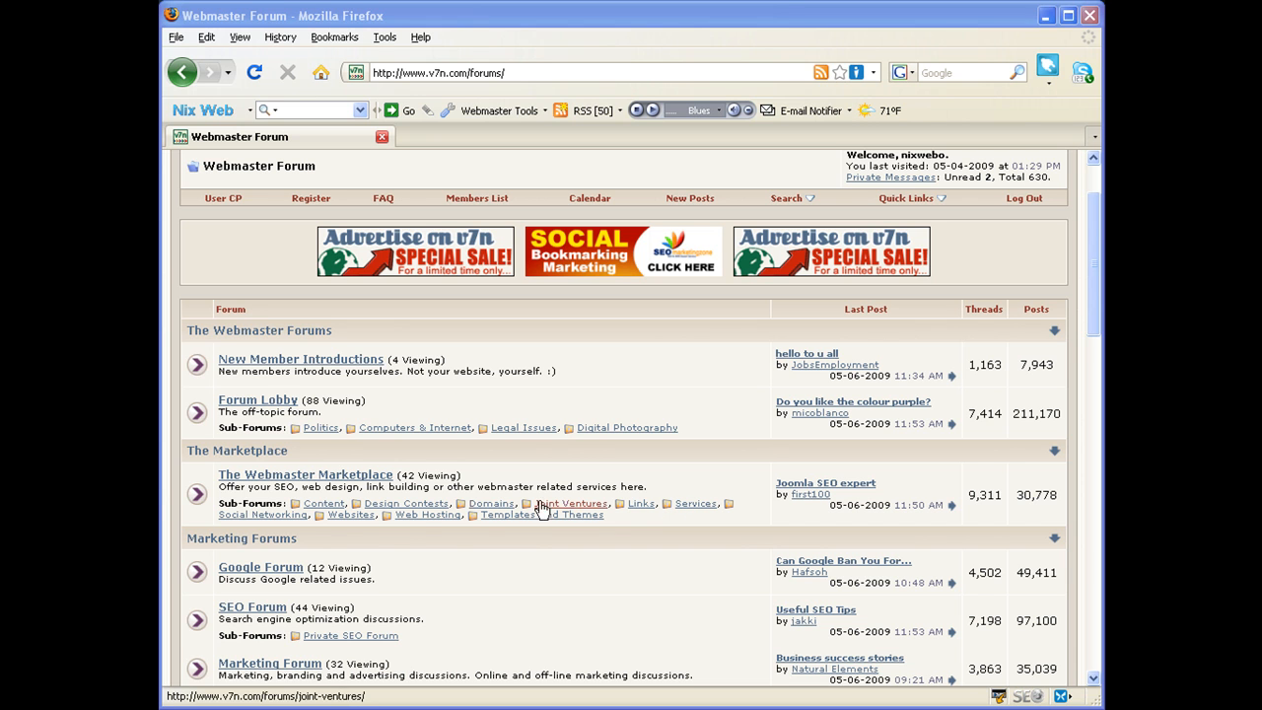
Start a new thread in the Joint Ventures sub-forum of The Webmaster Marketplace
{"action": "left_click", "coordinate": [384, 475]}
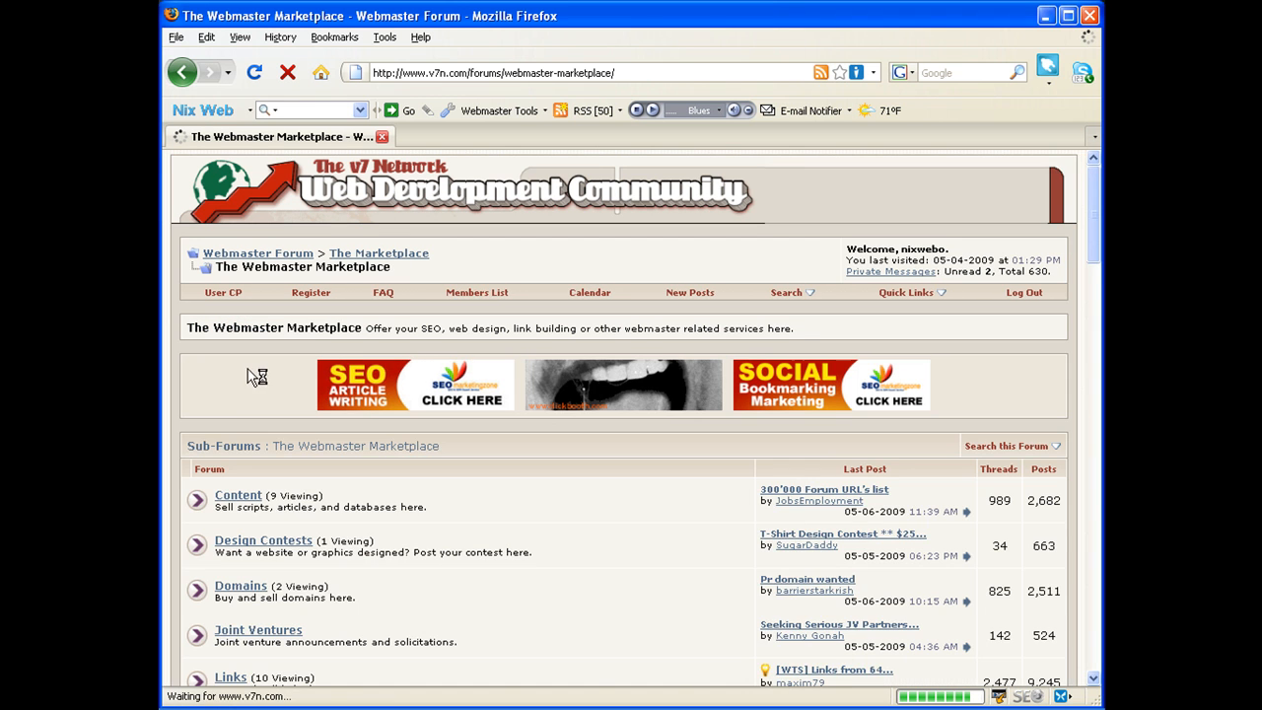
{"action": "scroll", "coordinate": [226, 394], "scroll_direction": "down", "scroll_amount": 1}
{"action": "scroll", "coordinate": [226, 395], "scroll_direction": "down", "scroll_amount": 1}
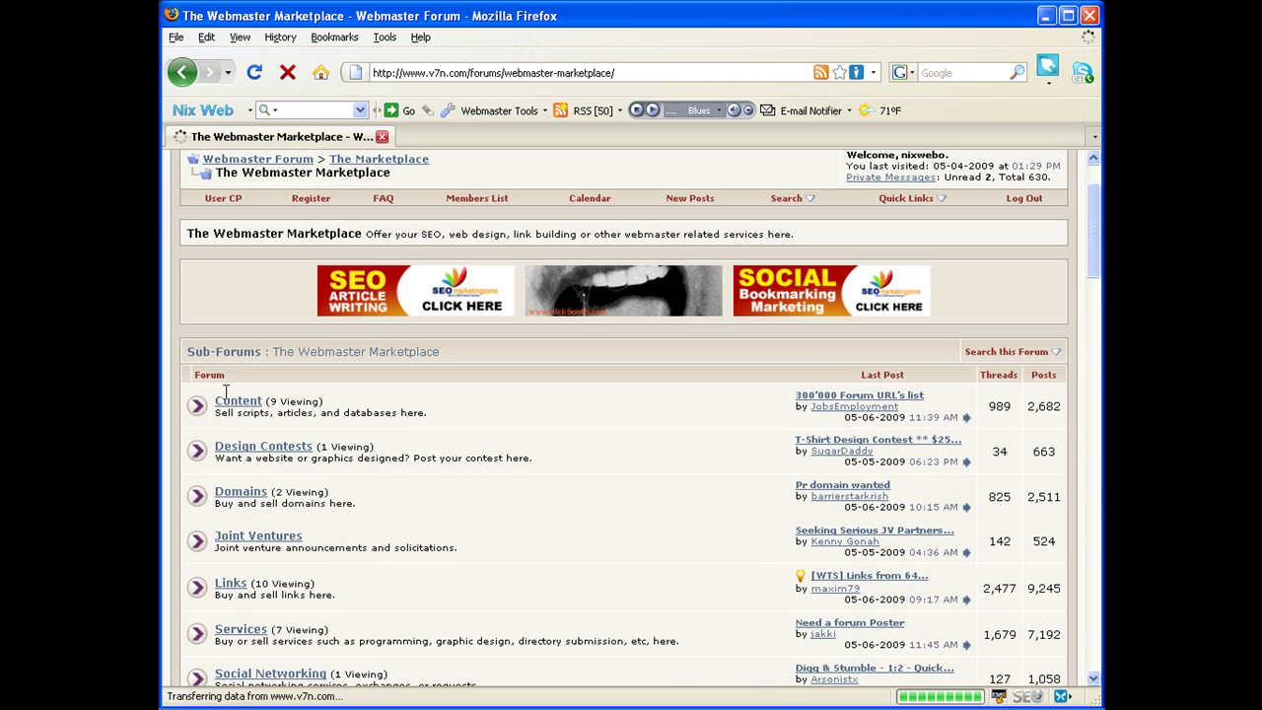
{"action": "left_click", "coordinate": [258, 535]}
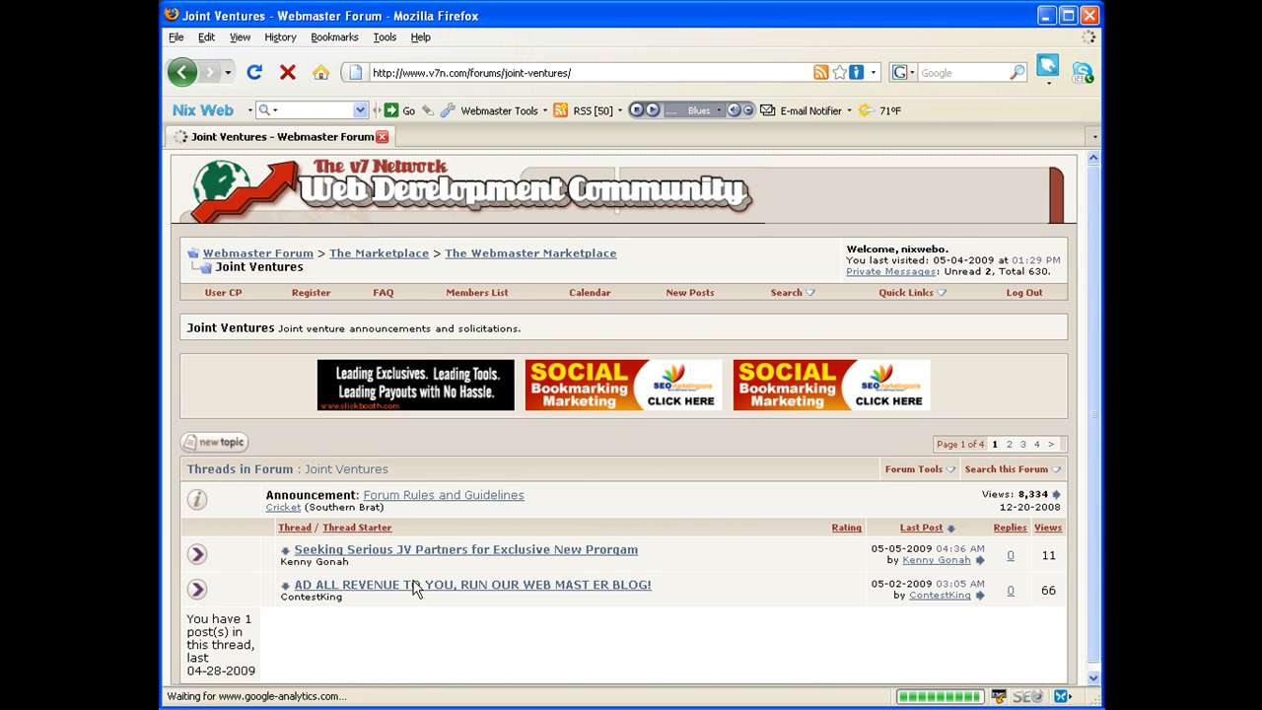
{"action": "scroll", "coordinate": [409, 582], "scroll_direction": "down", "scroll_amount": 1}
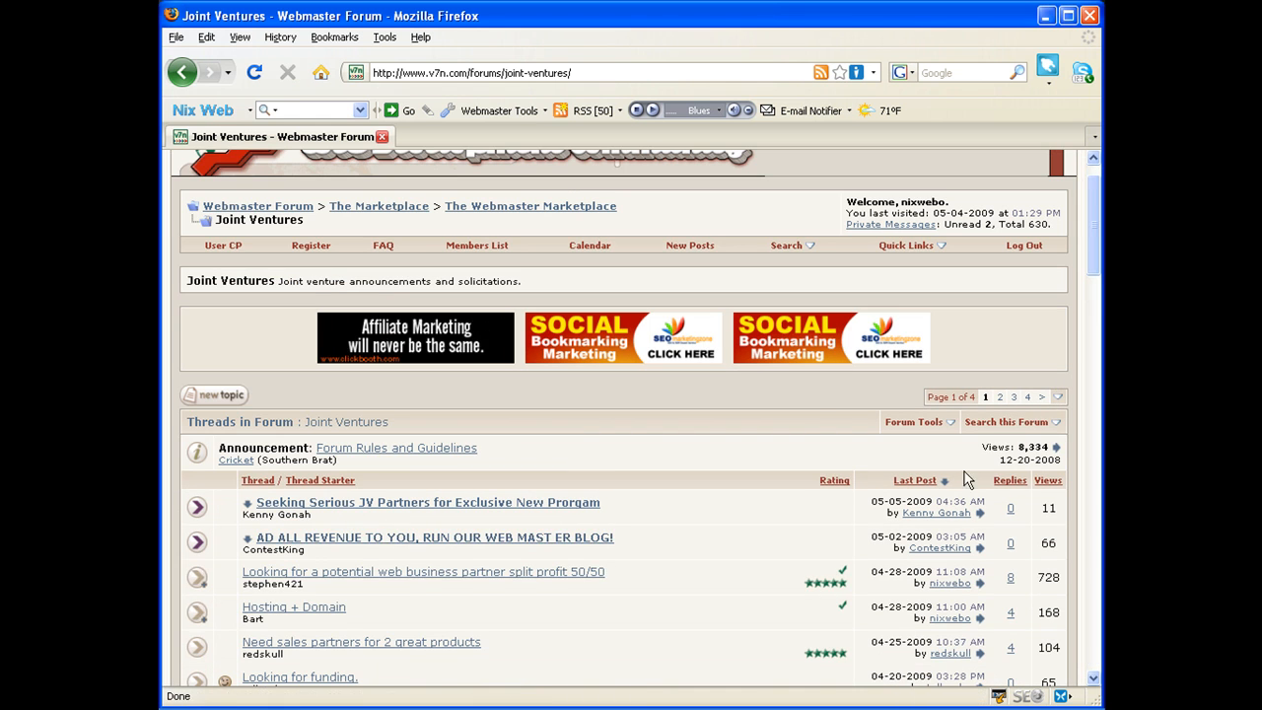
{"action": "left_click", "coordinate": [204, 396]}
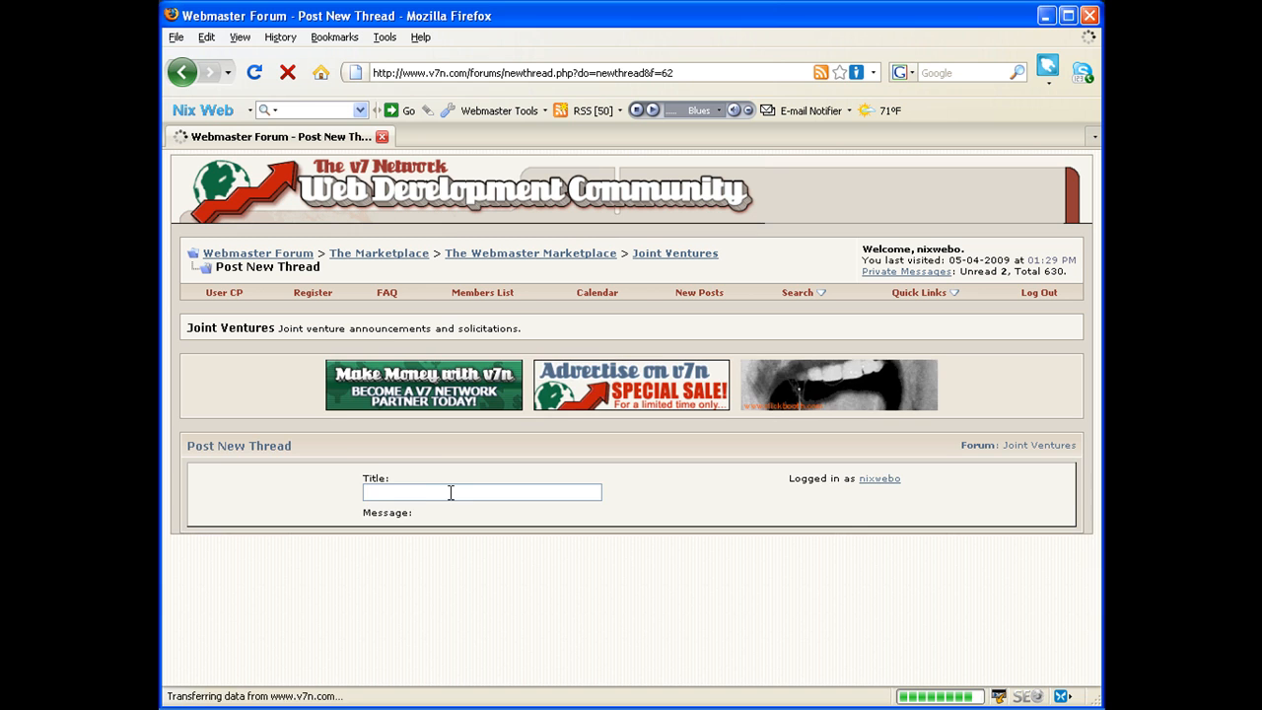
Title the thread 'Help On Twitter Site'
{"action": "left_click", "coordinate": [451, 493]}
{"action": "type", "text": "Help O"}
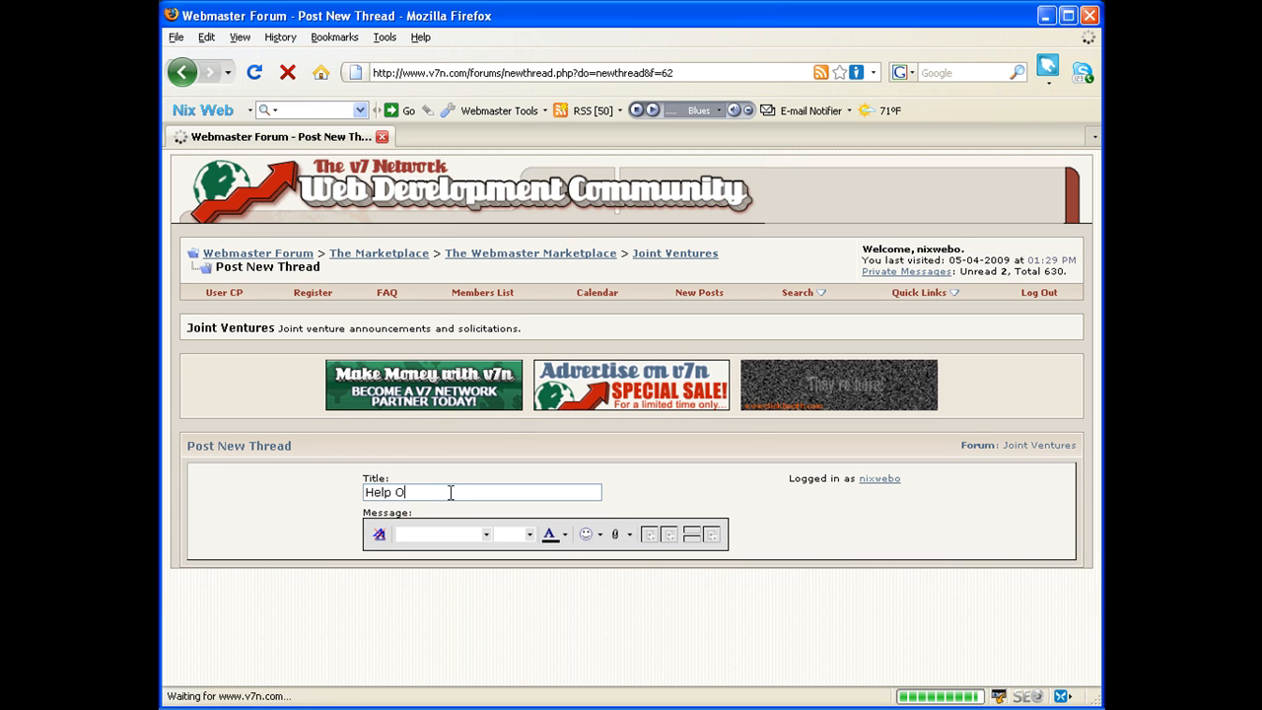
{"action": "type", "text": "n Twitter"}
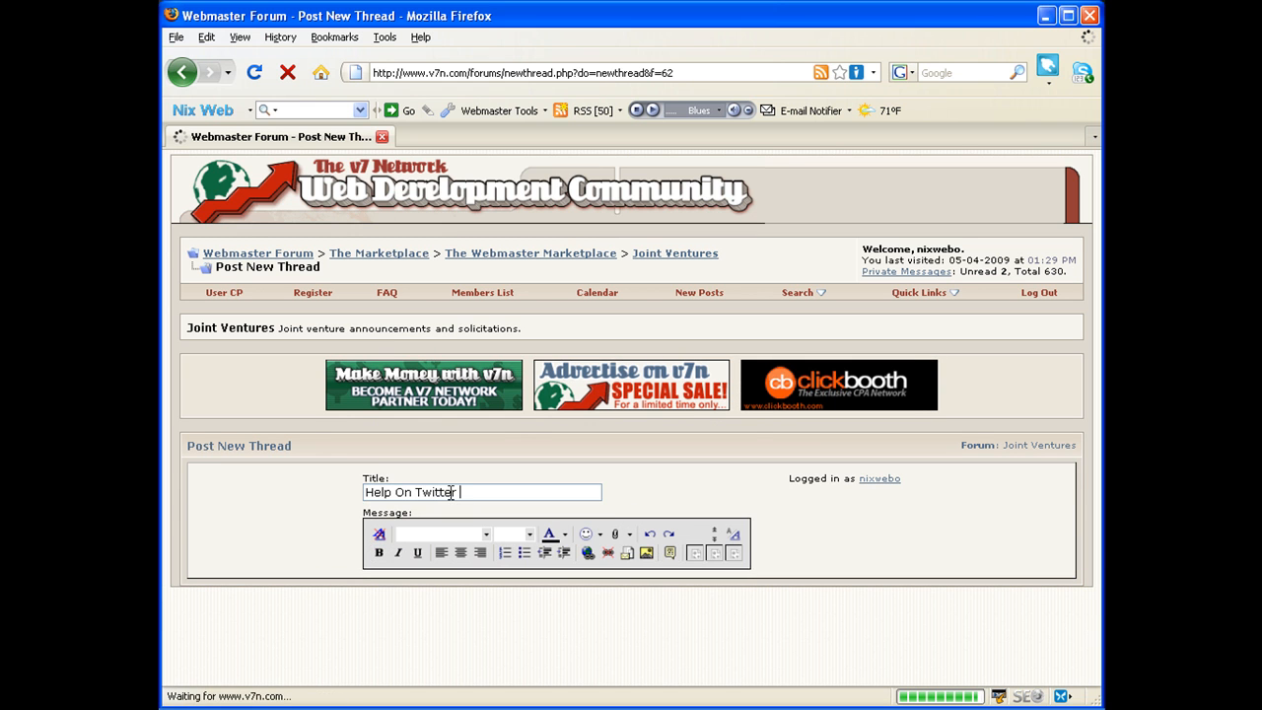
{"action": "type", "text": " SIte"}
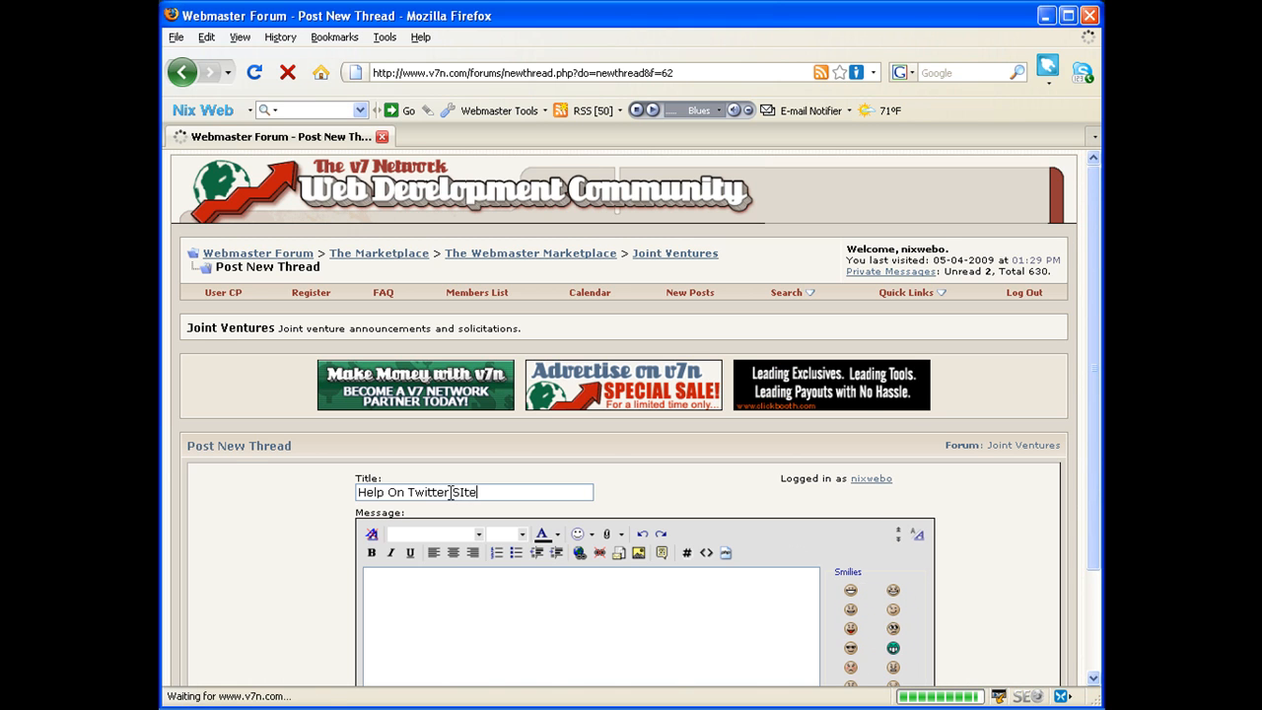
{"action": "key", "text": "BackSpace"}
{"action": "key", "text": "BackSpace"}
{"action": "key", "text": "BackSpace"}
{"action": "type", "text": "ite"}
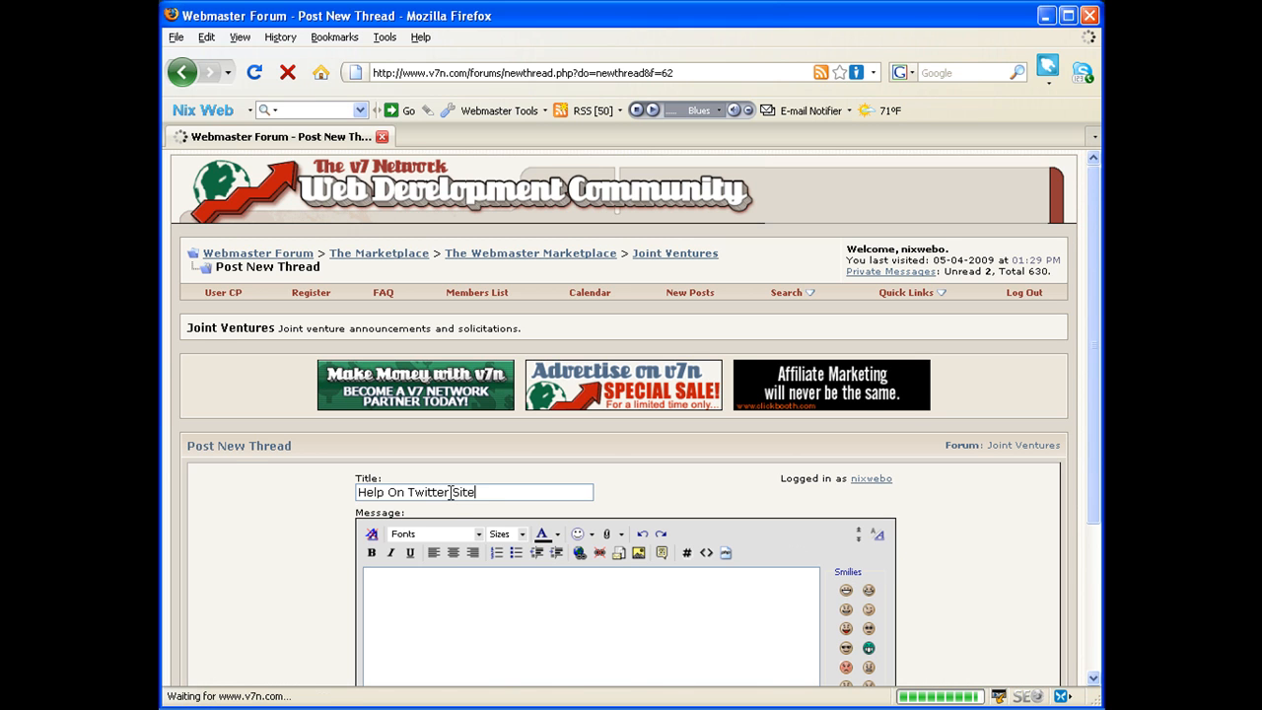
Write the partner-seeking message about mytwittertactics.com ending with 'Please contact me here:'
{"action": "left_click", "coordinate": [429, 621]}
{"action": "type", "text": "hav"}
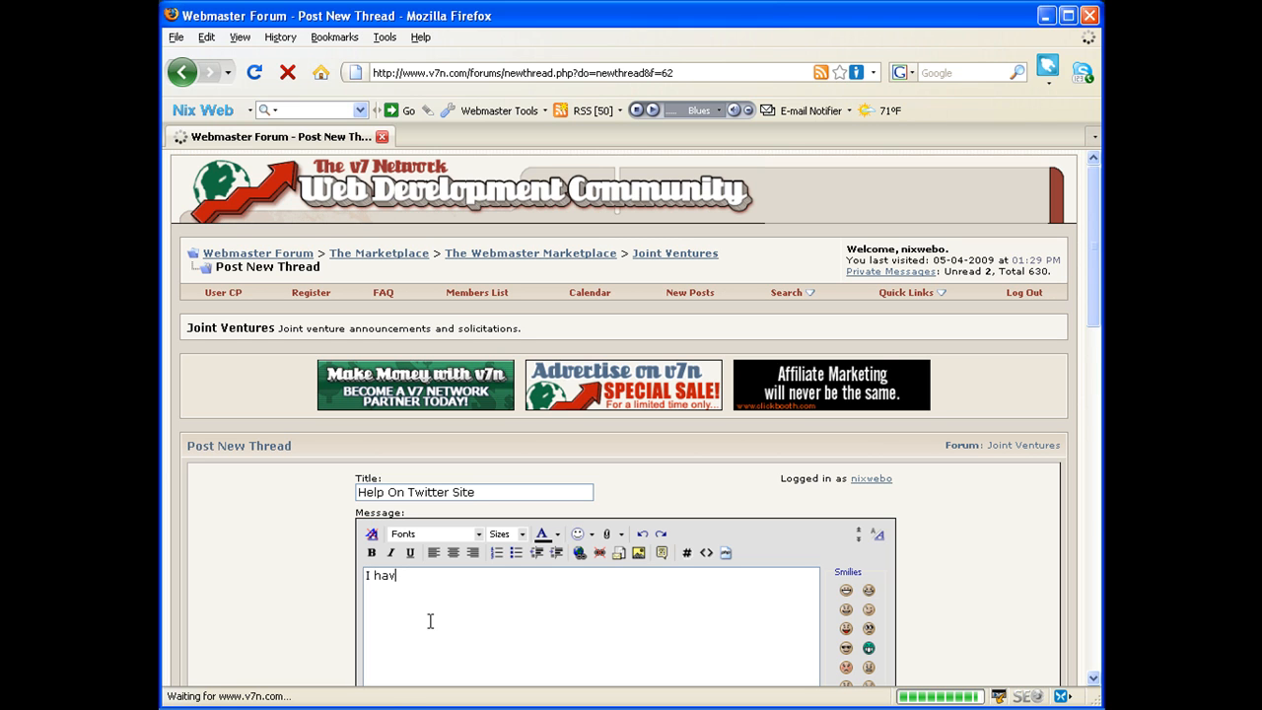
{"action": "type", "text": "e of"}
{"action": "key", "text": "BackSpace"}
{"action": "key", "text": "BackSpace"}
{"action": "type", "text": "registered the domain "}
{"action": "type", "text": "ame "}
{"action": "type", "text": "mytw"}
{"action": "type", "text": "tter"}
{"action": "type", "text": "ad"}
{"action": "type", "text": "ics.com and am looking for partners or ideas."}
{"action": "key", "text": "Return"}
{"action": "key", "text": "Return"}
{"action": "type", "text": "Please contacd"}
{"action": "key", "text": "BackSpace"}
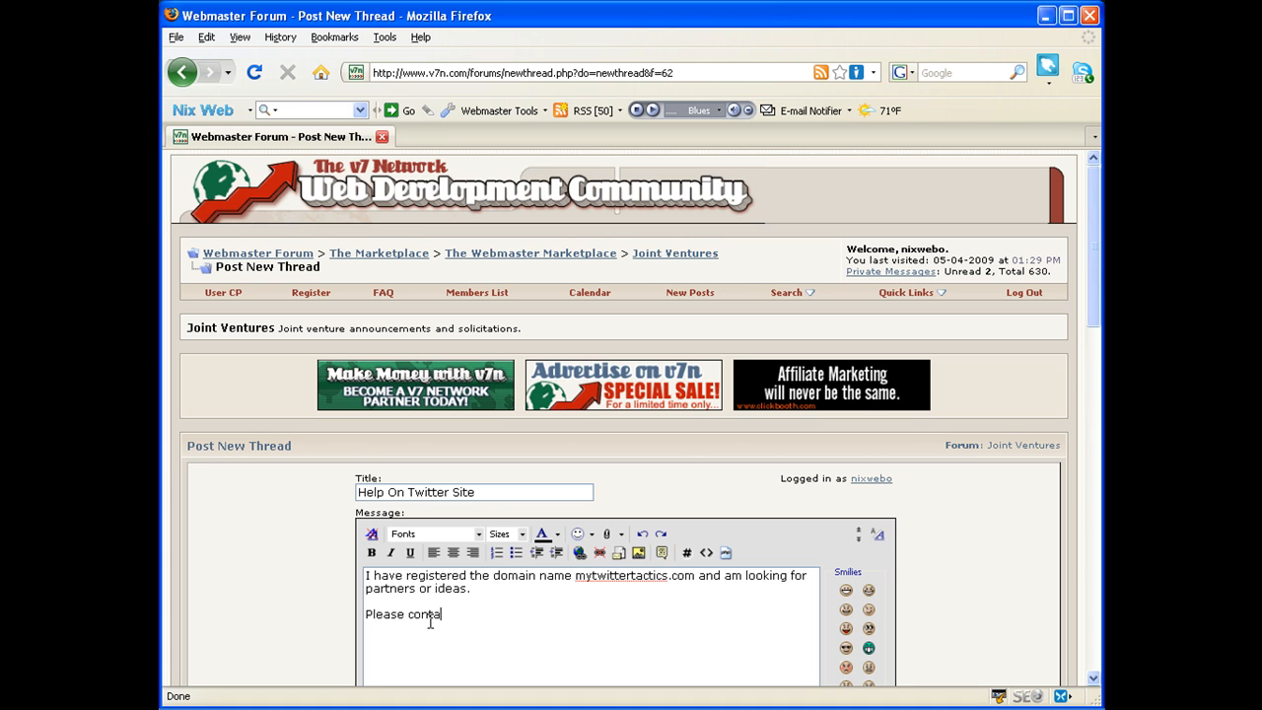
{"action": "type", "text": "tm"}
{"action": "key", "text": "BackSpace"}
{"action": "type", "text": "me"}
{"action": "type", "text": " her"}
{"action": "type", "text": "e:"}
{"action": "key", "text": "Return"}
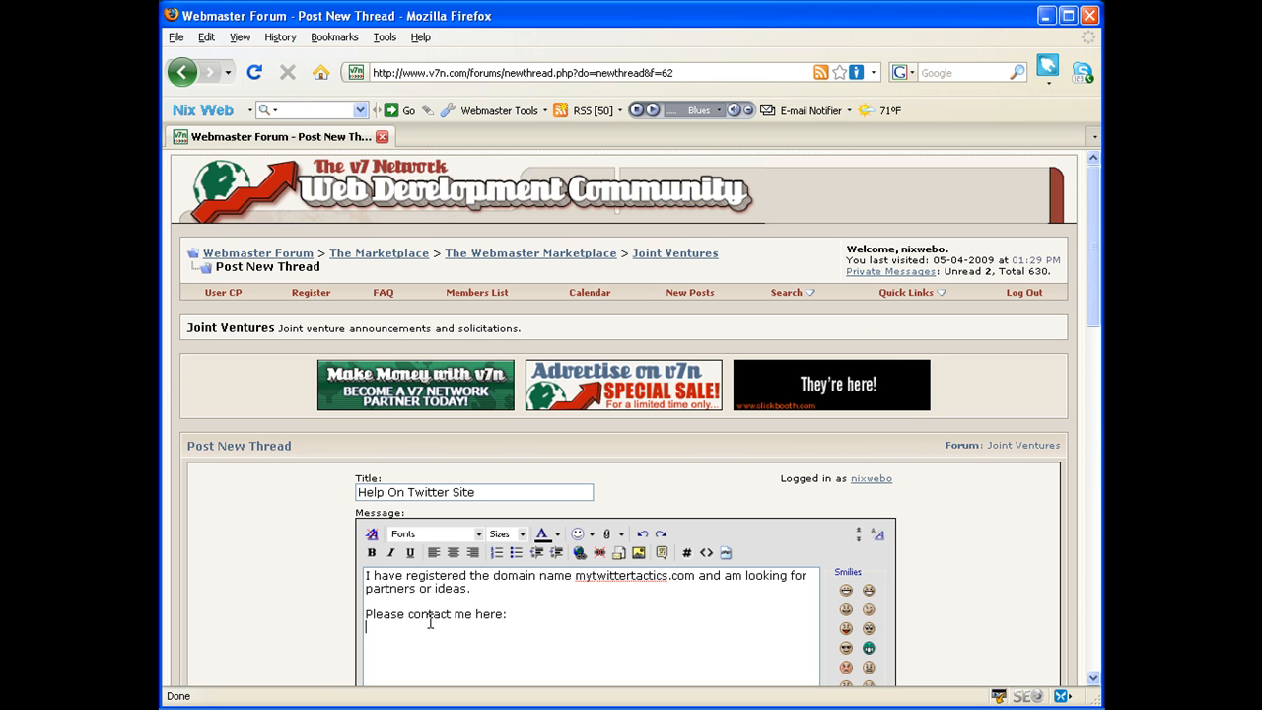
{"action": "scroll", "coordinate": [430, 621], "scroll_direction": "down", "scroll_amount": 1}
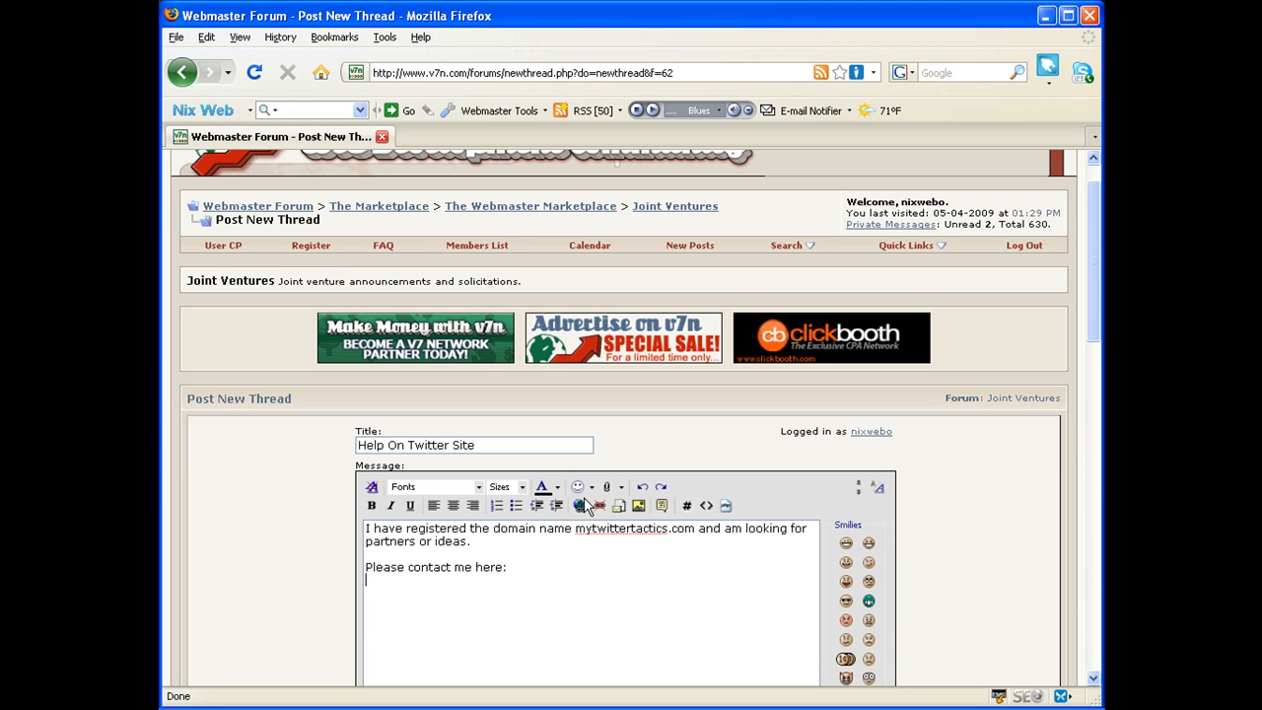
{"action": "left_click", "coordinate": [639, 505]}
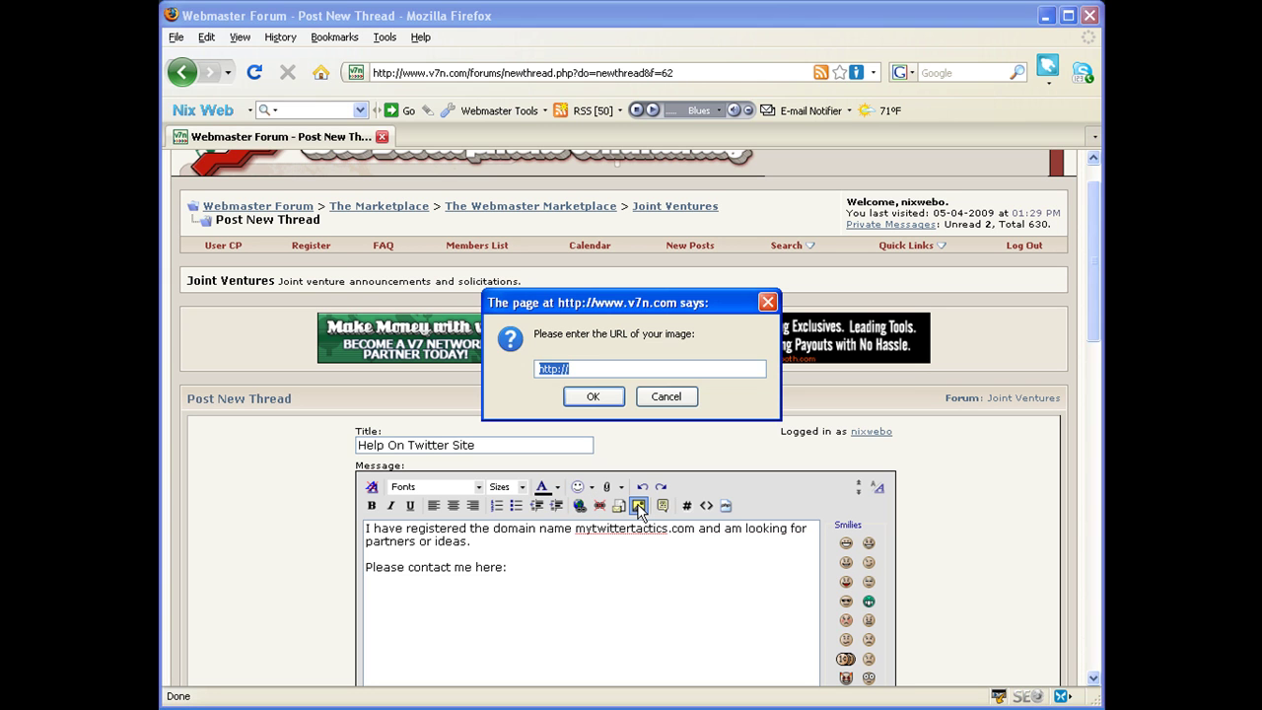
{"action": "left_click", "coordinate": [589, 367]}
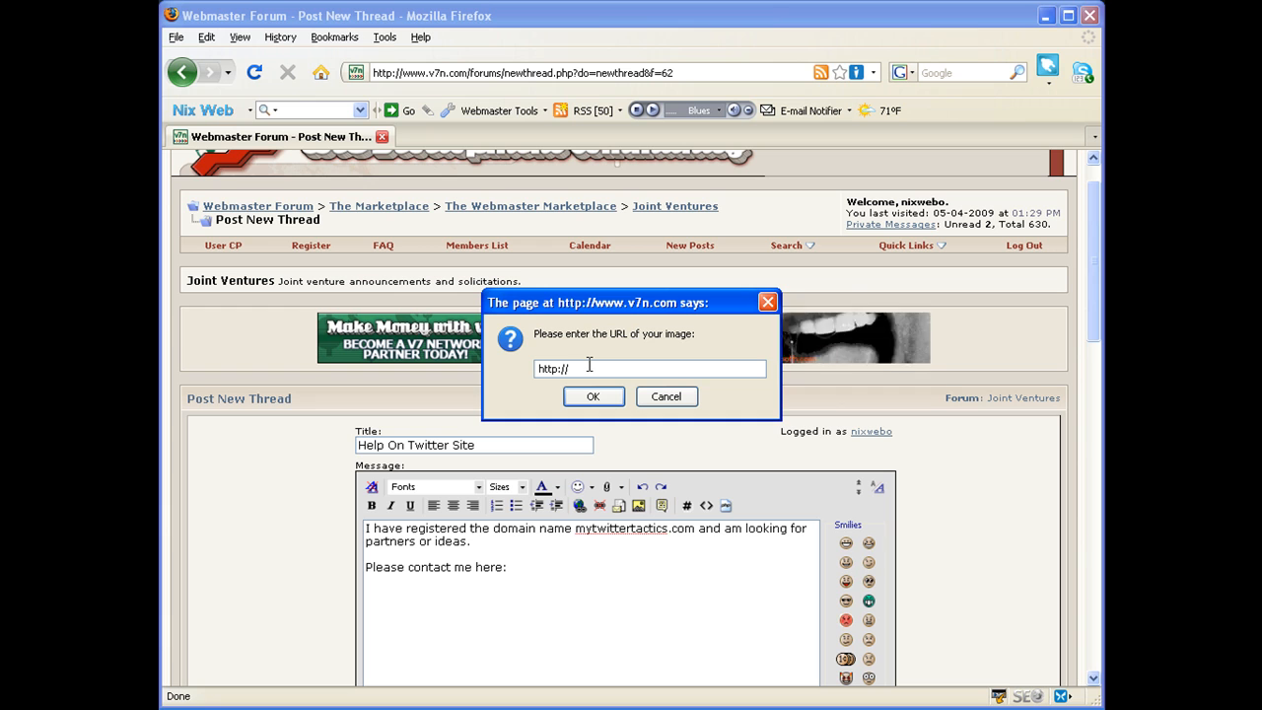
{"action": "type", "text": "nixweb.org/images/sig.gif"}
{"action": "key", "text": "Return"}
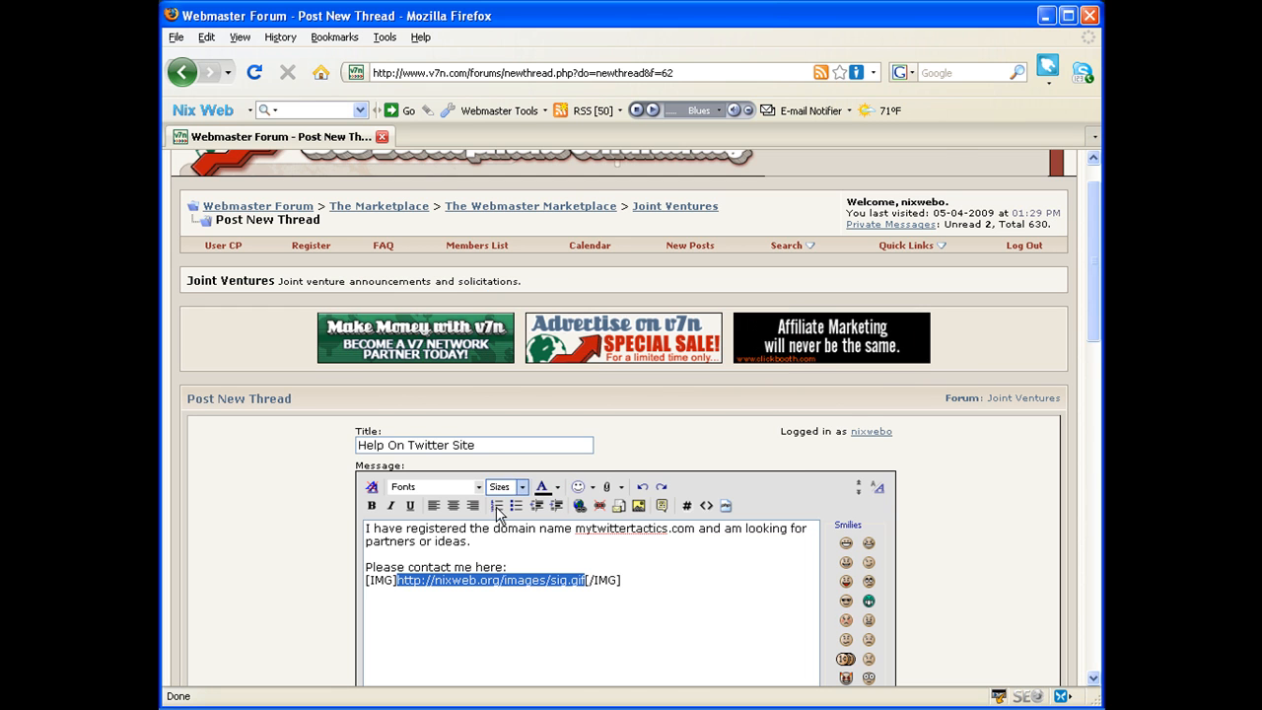
{"action": "scroll", "coordinate": [483, 548], "scroll_direction": "down", "scroll_amount": 2}
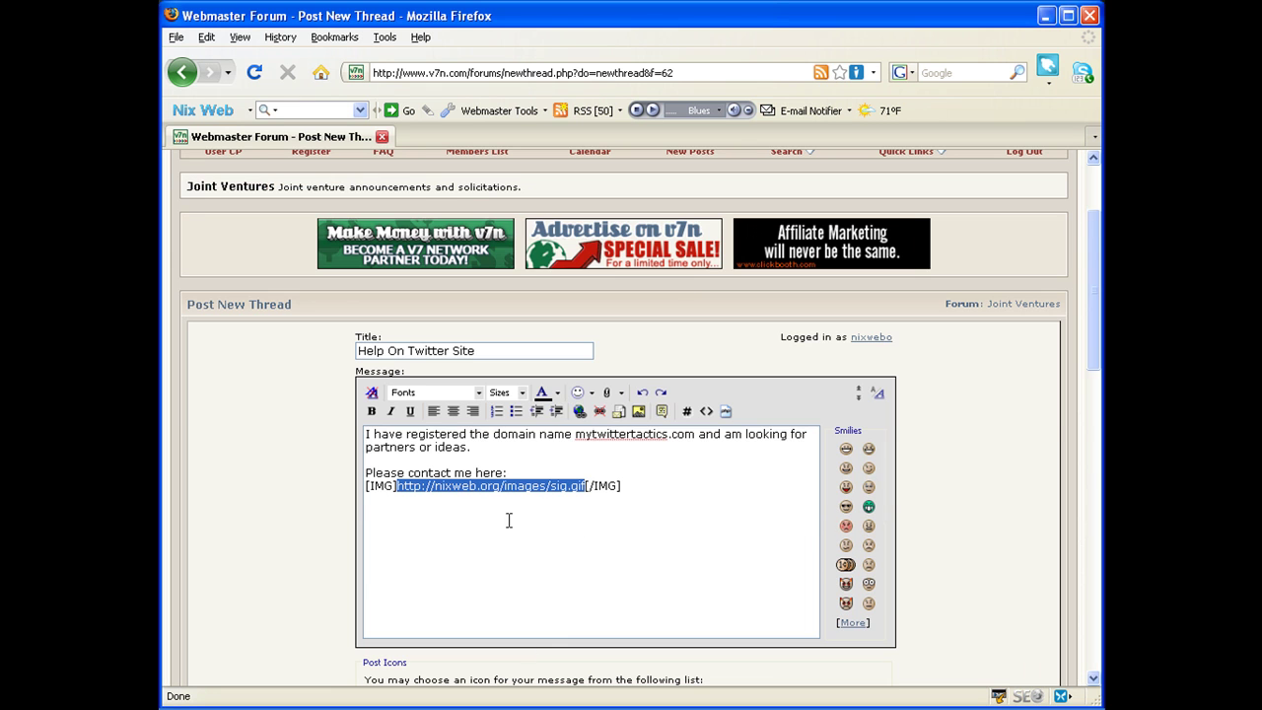
Paste the sig.gif image address between the empty quotes of the img tag line
{"action": "left_click", "coordinate": [585, 487]}
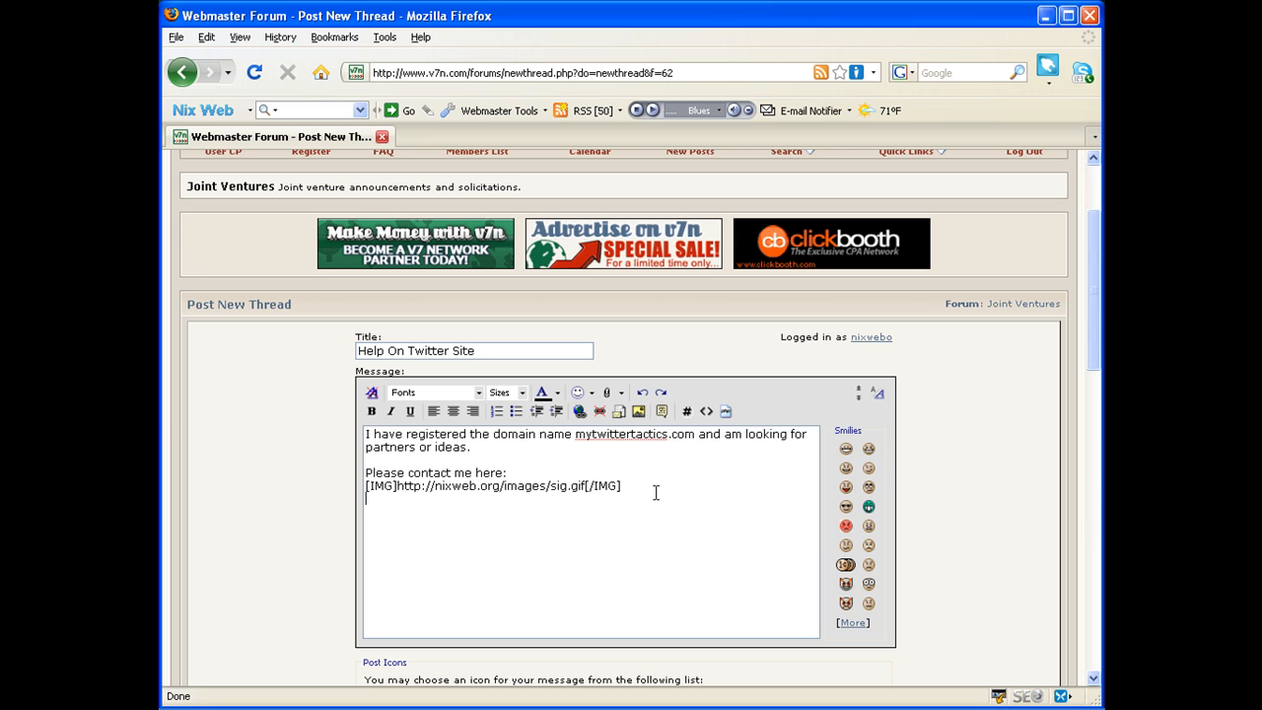
{"action": "key", "text": "Return"}
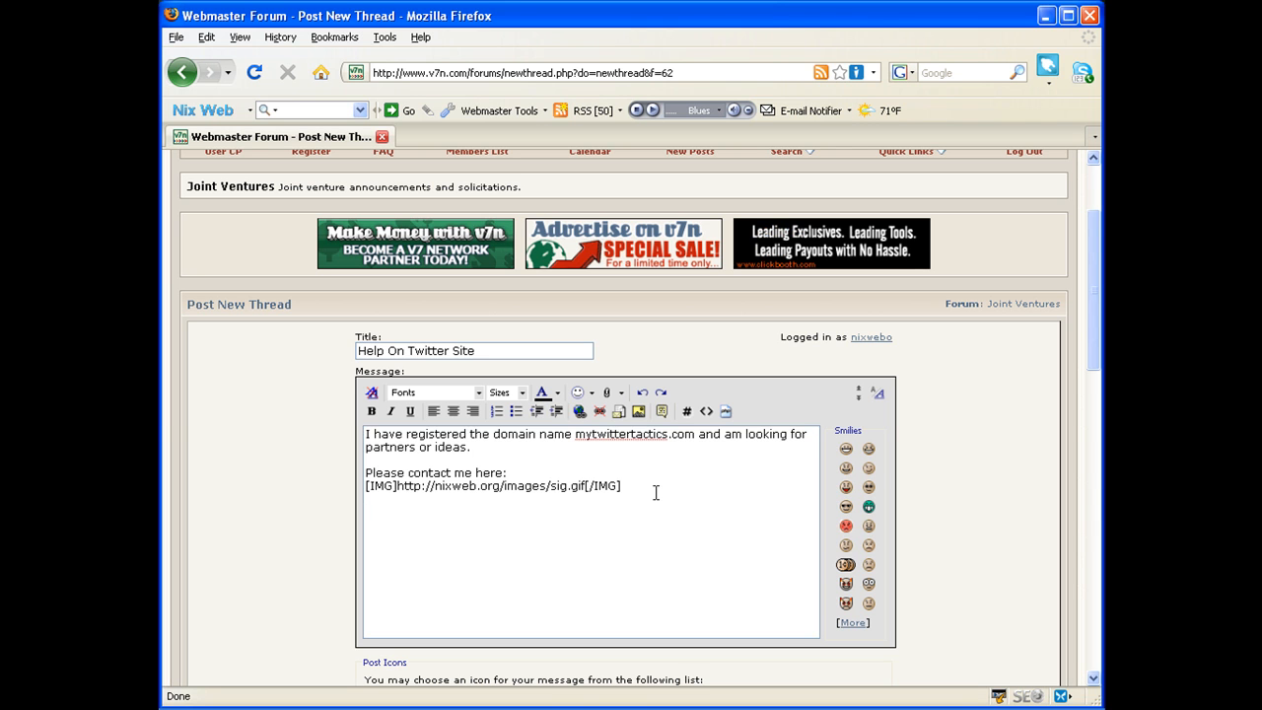
{"action": "type", "text": "<><"}
{"action": "key", "text": "BackSpace"}
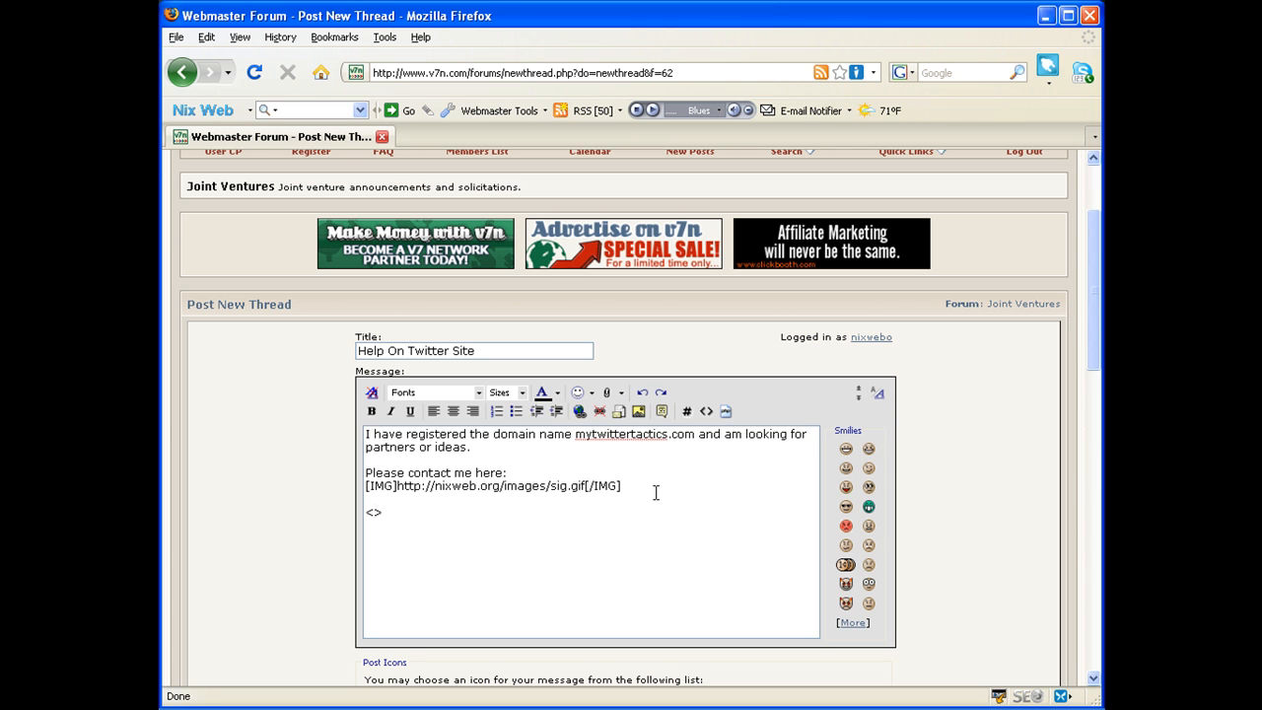
{"action": "type", "text": "img src"}
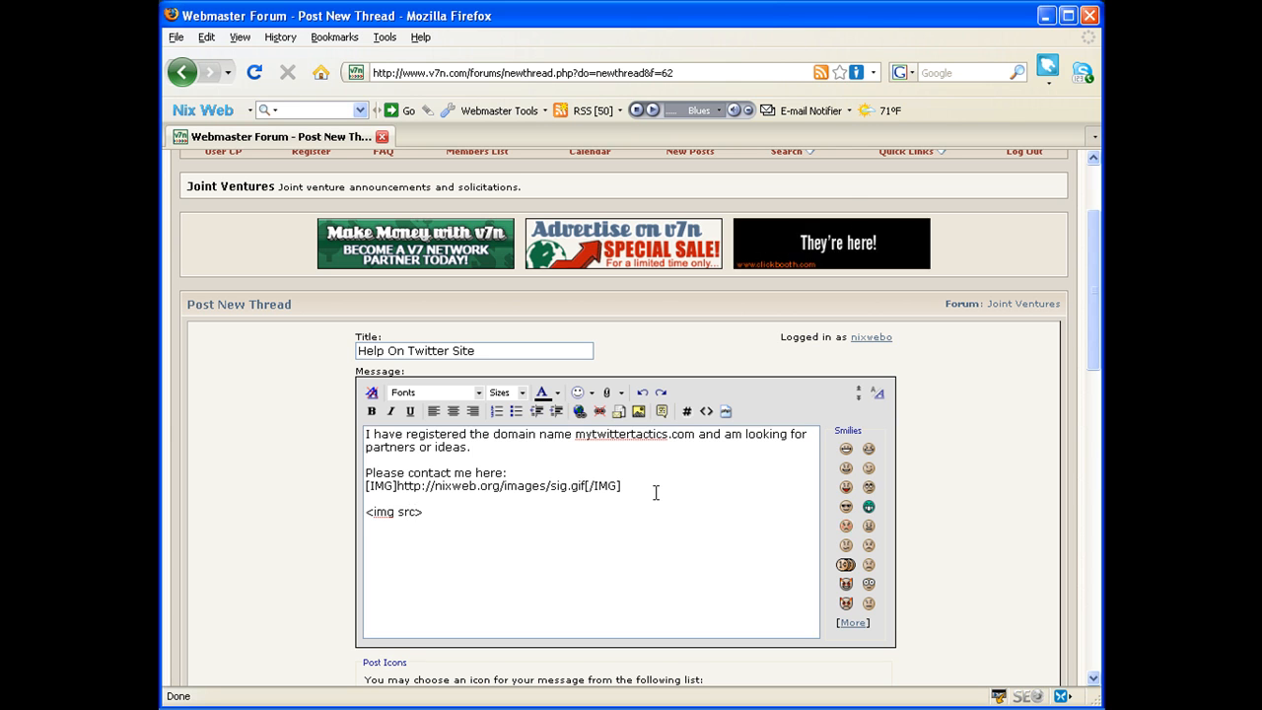
{"action": "type", "text": "=\"\""}
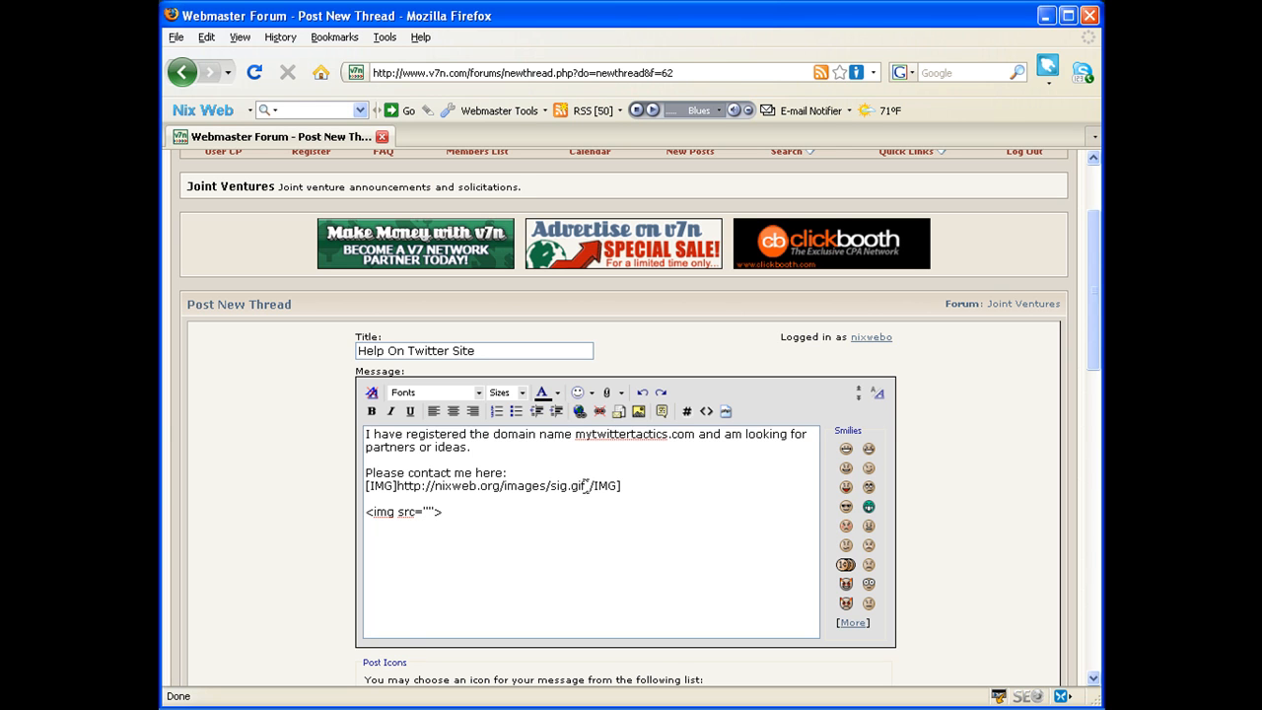
{"action": "left_click_drag", "start_coordinate": [586, 486], "coordinate": [397, 485]}
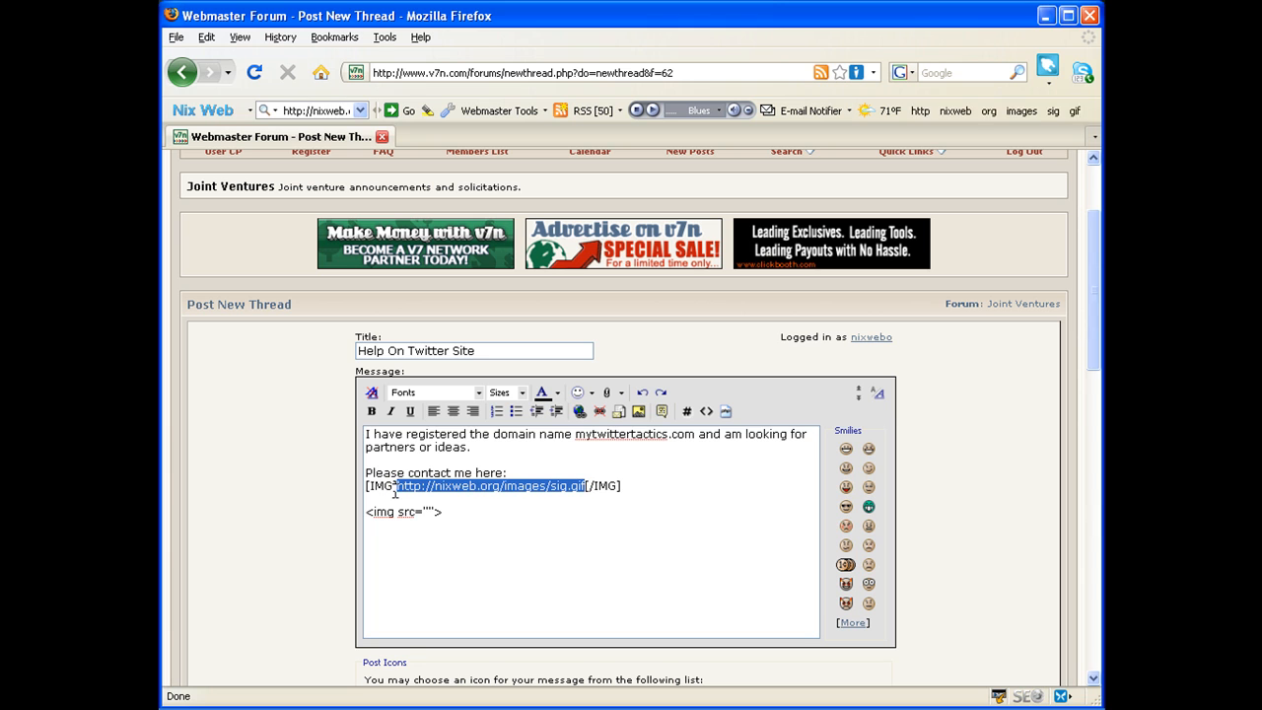
{"action": "key", "text": "ctrl+c"}
{"action": "left_click", "coordinate": [430, 512]}
{"action": "key", "text": "ctrl+v"}
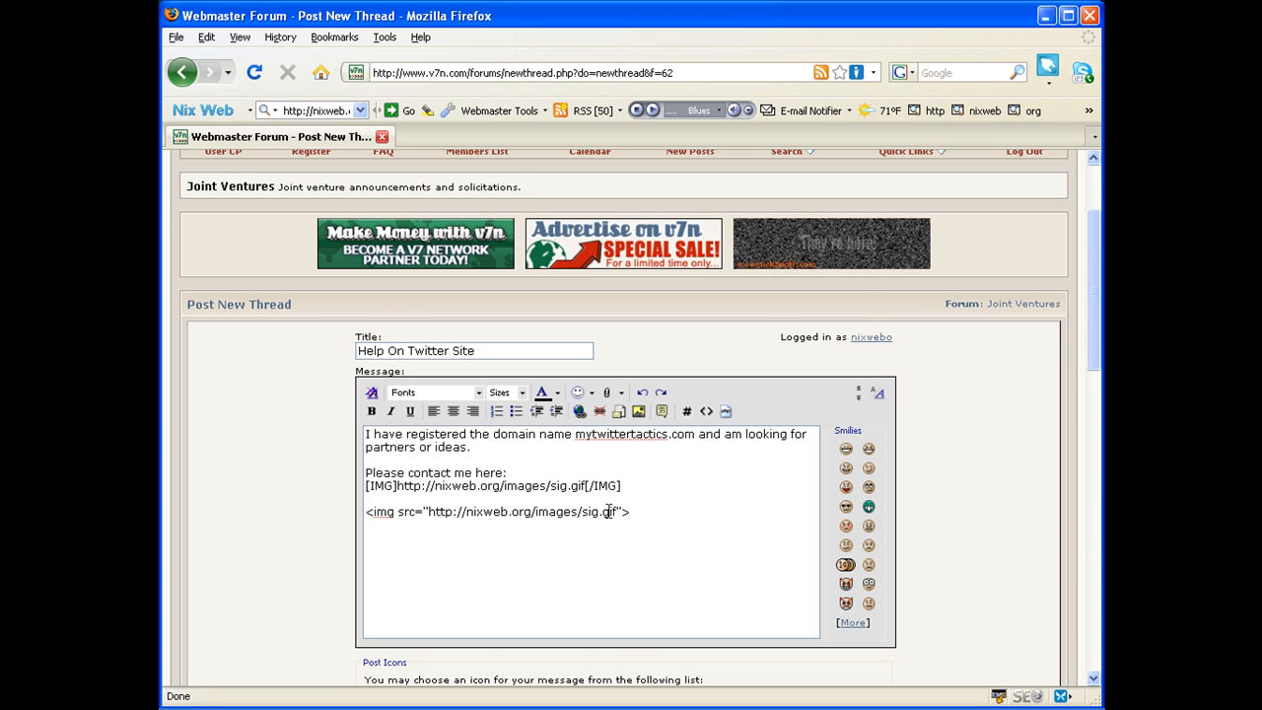
Remove the leftover <img src> tag line from the message
{"action": "left_click_drag", "start_coordinate": [621, 485], "coordinate": [366, 485]}
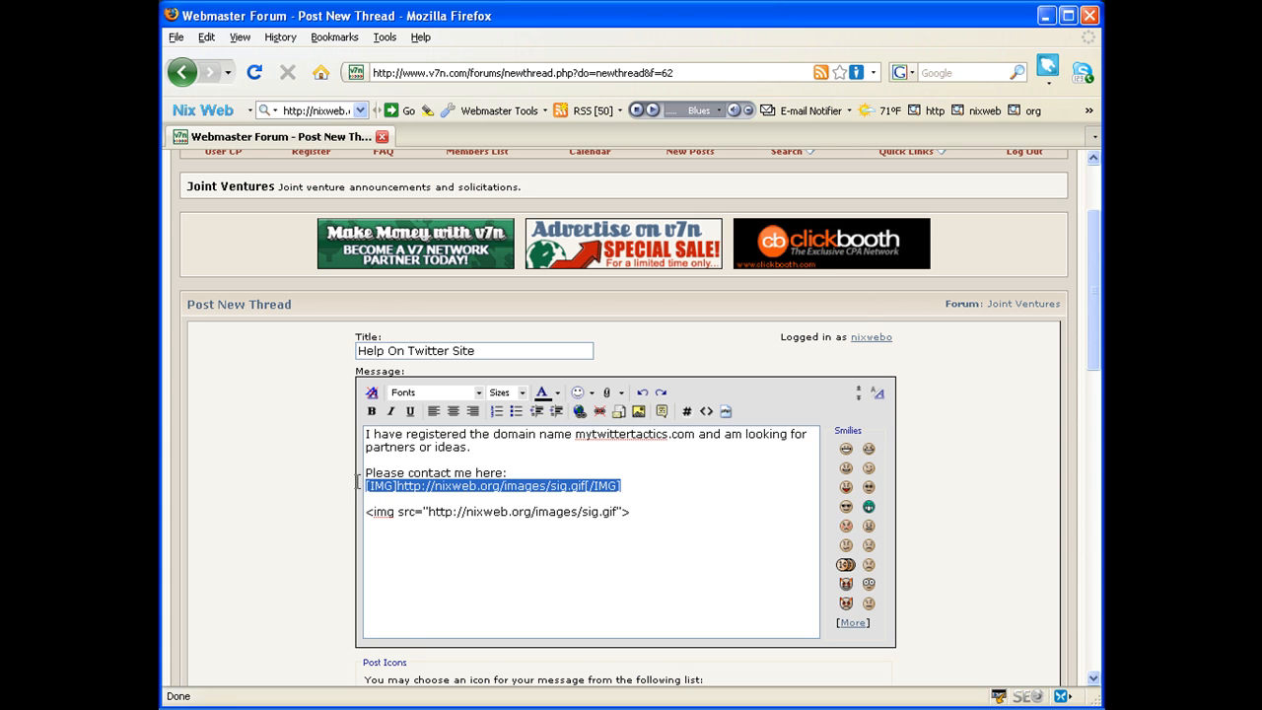
{"action": "left_click", "coordinate": [593, 517]}
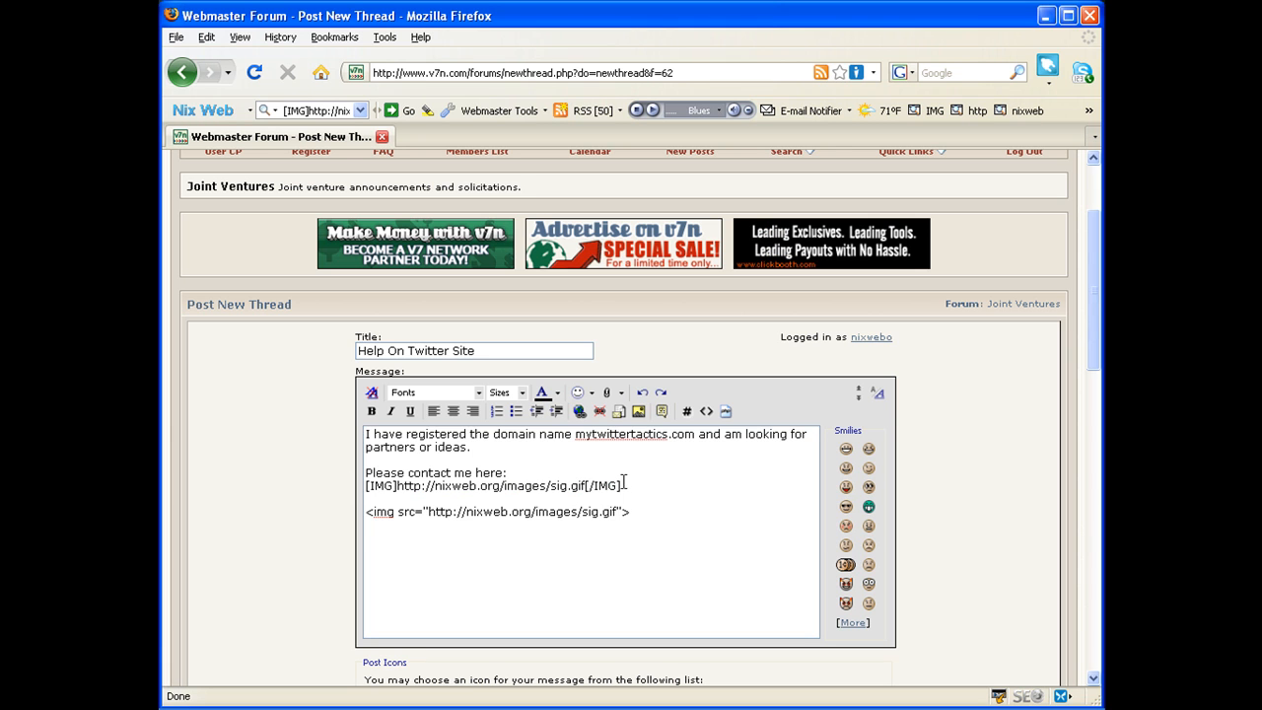
{"action": "left_click_drag", "start_coordinate": [643, 511], "coordinate": [366, 511]}
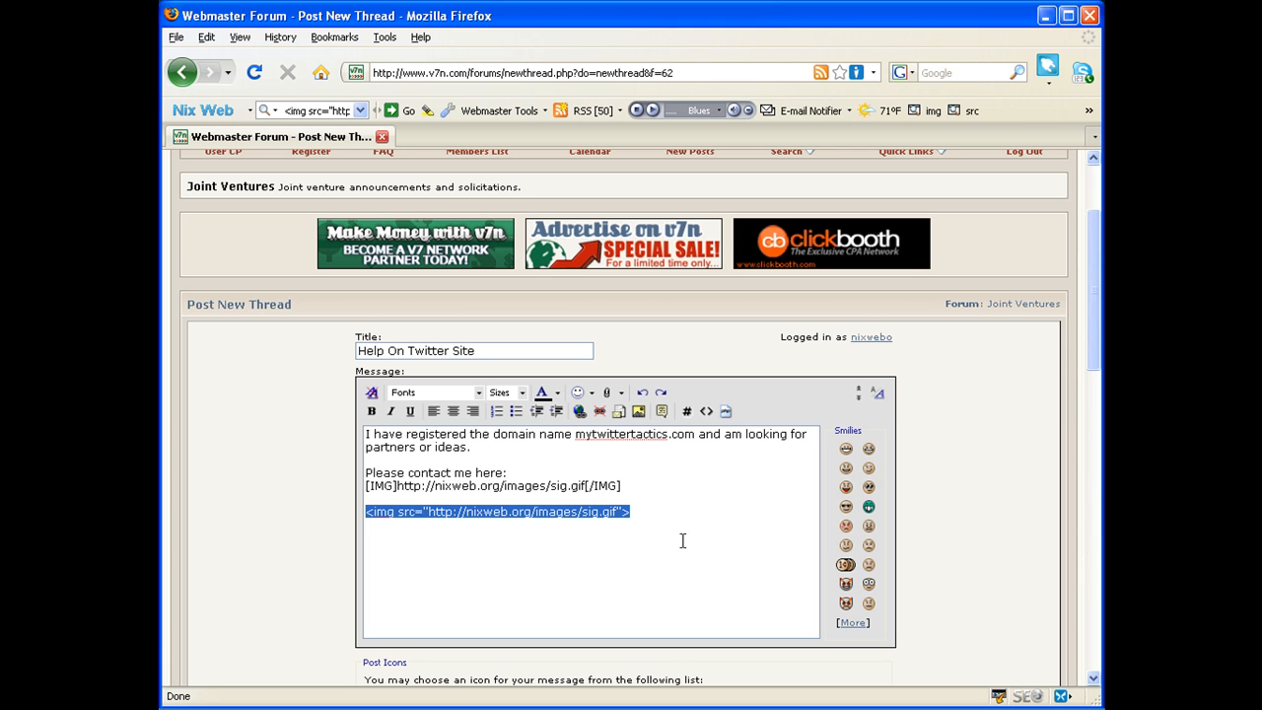
{"action": "left_click_drag", "start_coordinate": [646, 512], "coordinate": [335, 515]}
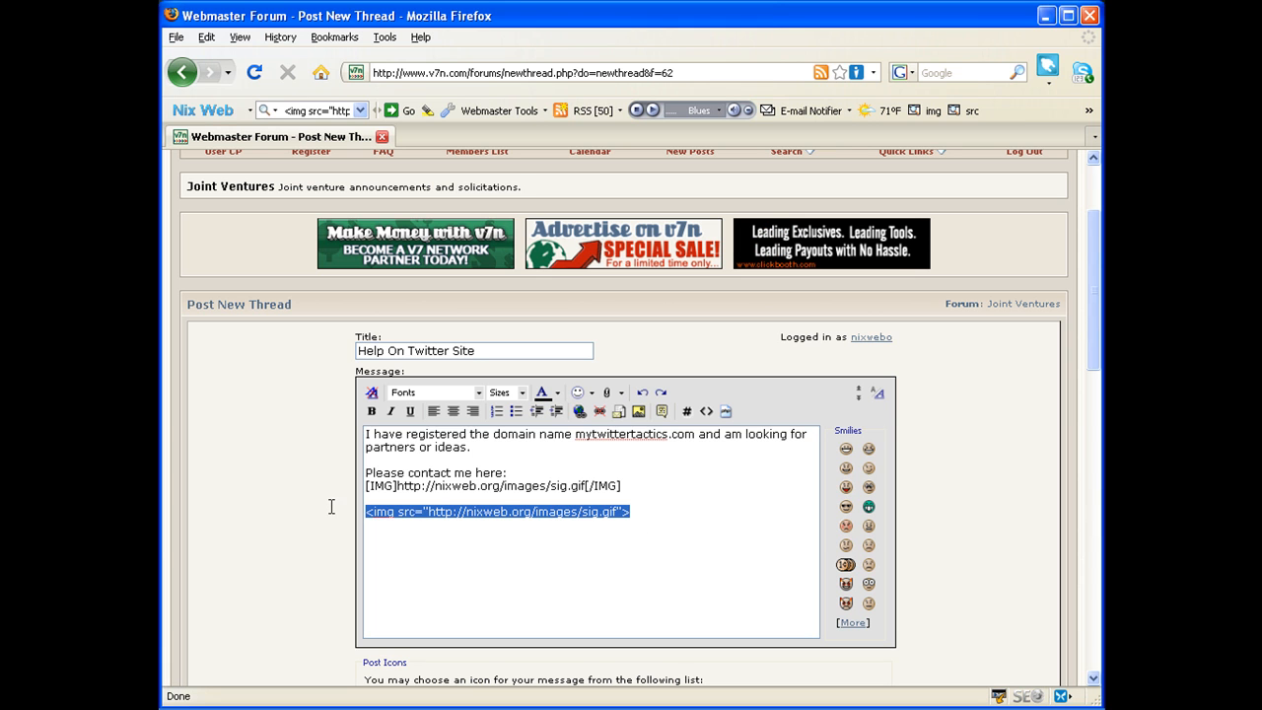
{"action": "key", "text": "Delete"}
{"action": "scroll", "coordinate": [335, 517], "scroll_direction": "down", "scroll_amount": 2}
{"action": "scroll", "coordinate": [395, 522], "scroll_direction": "down", "scroll_amount": 1}
{"action": "scroll", "coordinate": [433, 524], "scroll_direction": "down", "scroll_amount": 2}
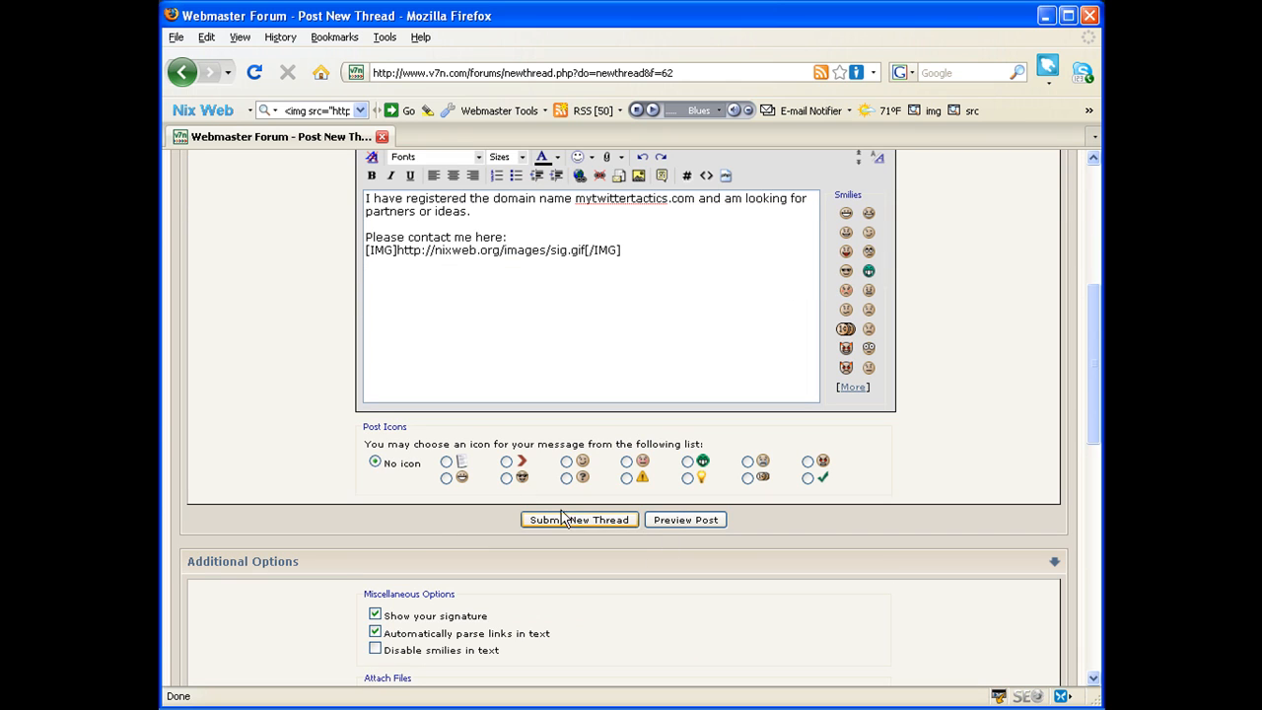
Give the post the red-arrow icon and submit the new thread
{"action": "left_click", "coordinate": [507, 461]}
{"action": "left_click", "coordinate": [579, 519]}
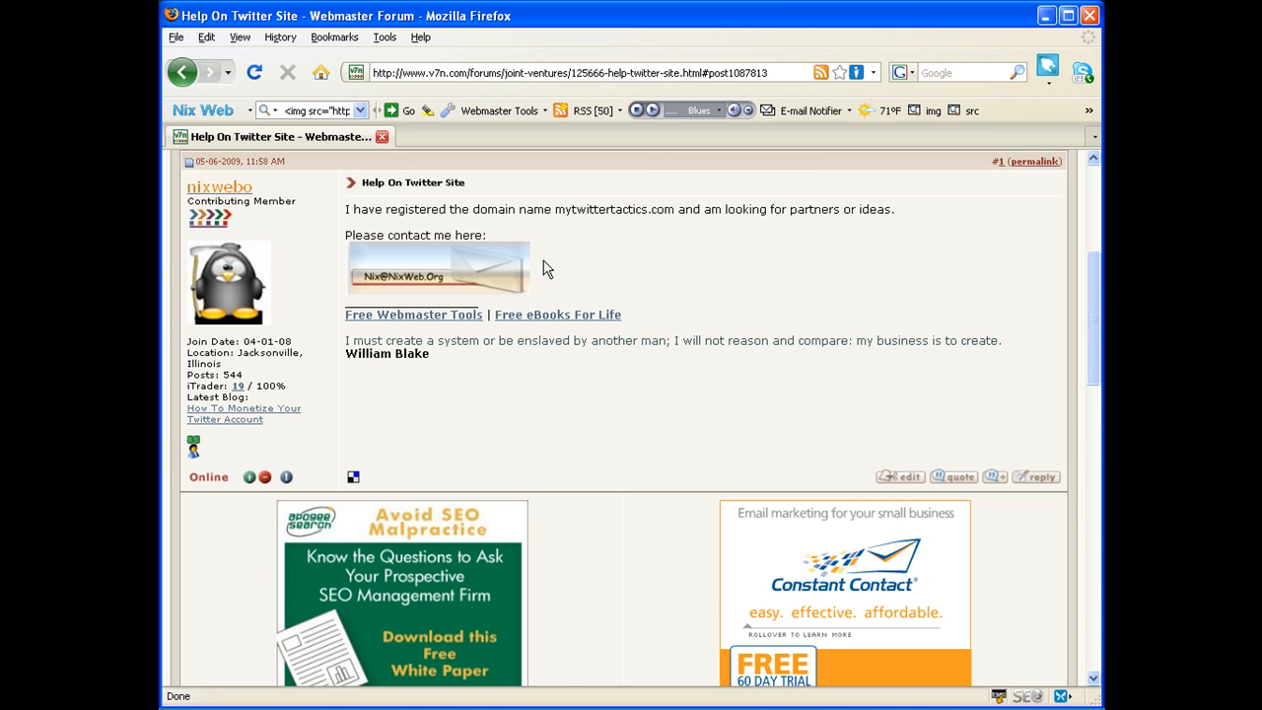
{"action": "scroll", "coordinate": [547, 268], "scroll_direction": "down", "scroll_amount": 1}
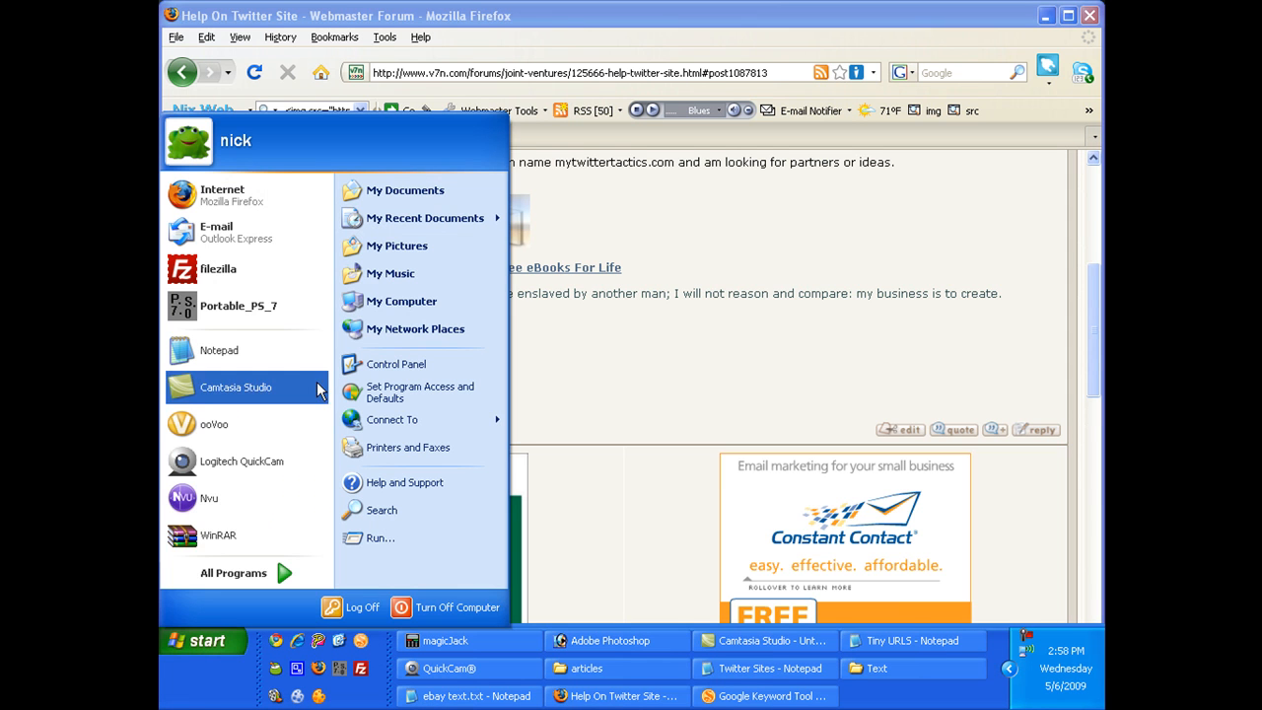
Launch mspaint from Run, start a new image and shrink the canvas to a small strip
{"action": "left_click", "coordinate": [381, 537]}
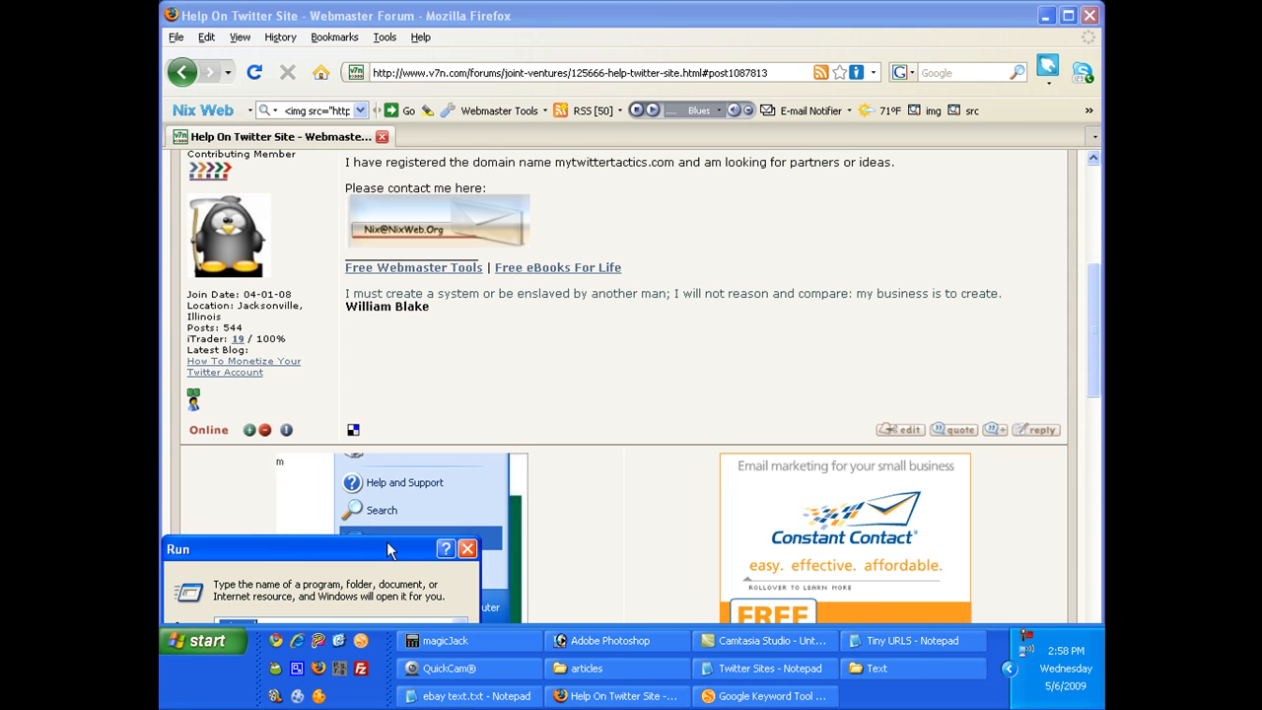
{"action": "type", "text": "mspai"}
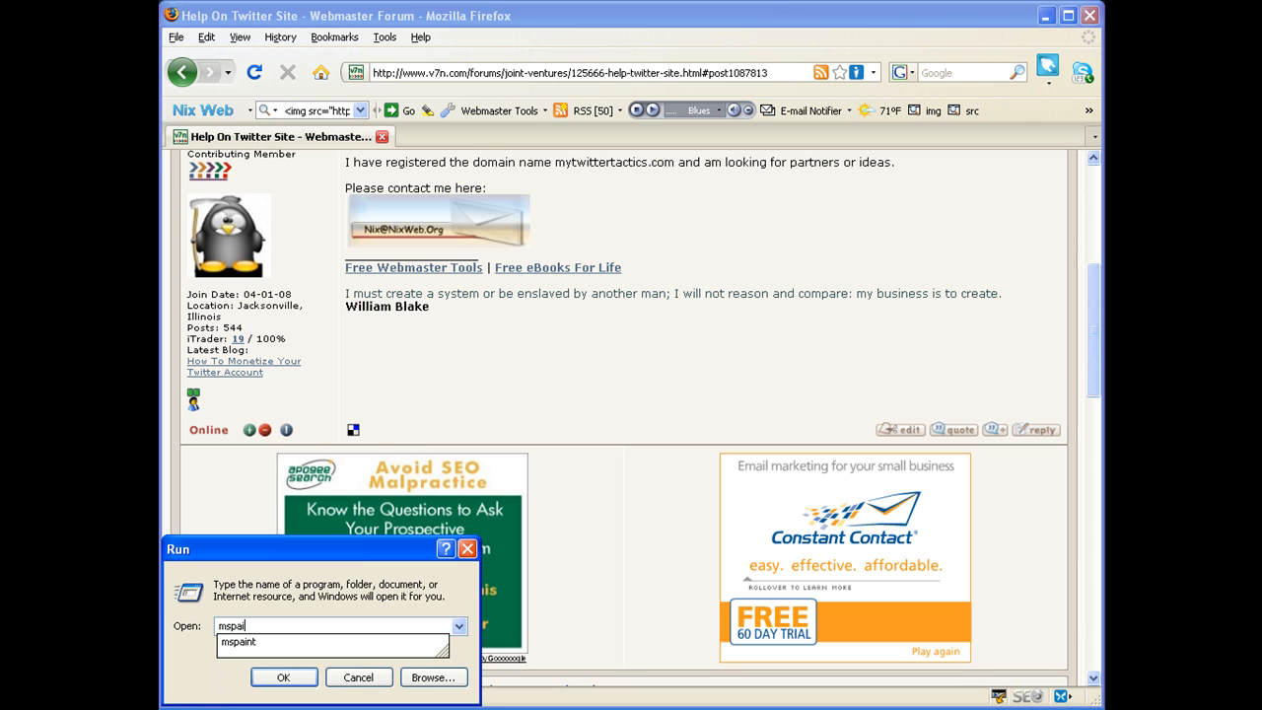
{"action": "type", "text": "nt"}
{"action": "key", "text": "Return"}
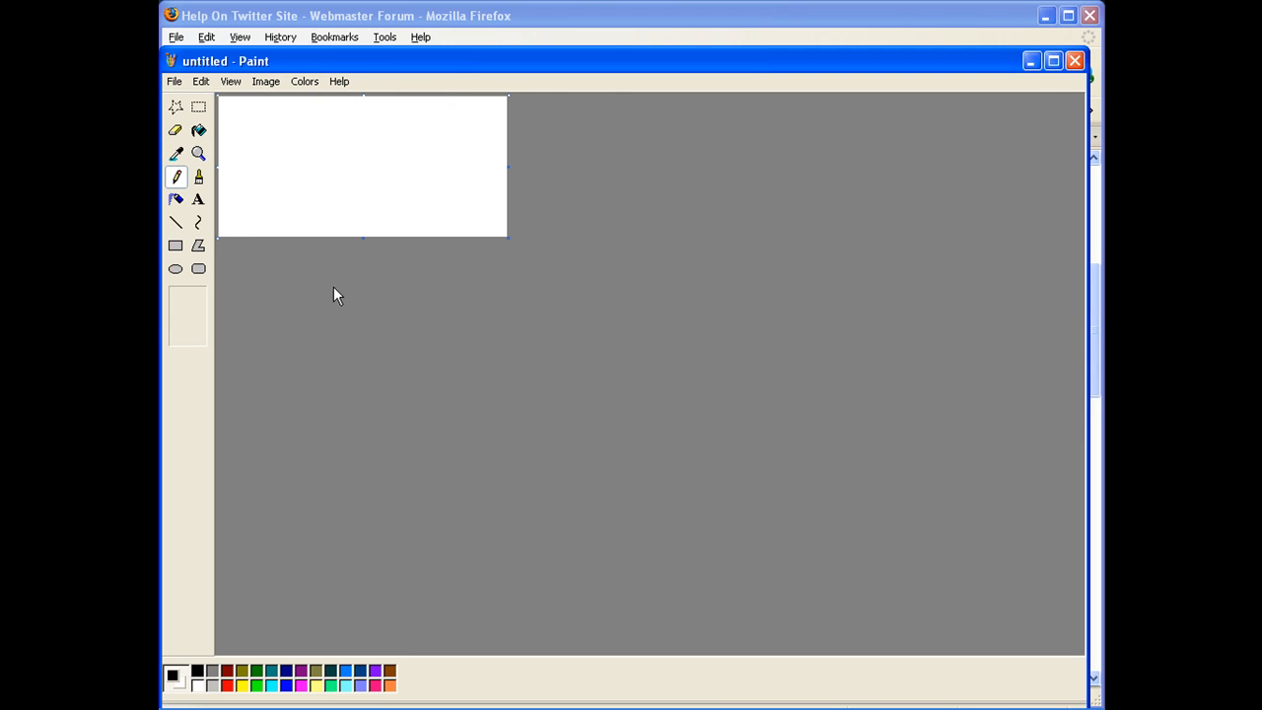
{"action": "left_click", "coordinate": [174, 82]}
{"action": "left_click", "coordinate": [192, 103]}
{"action": "left_click_drag", "start_coordinate": [507, 238], "coordinate": [412, 130]}
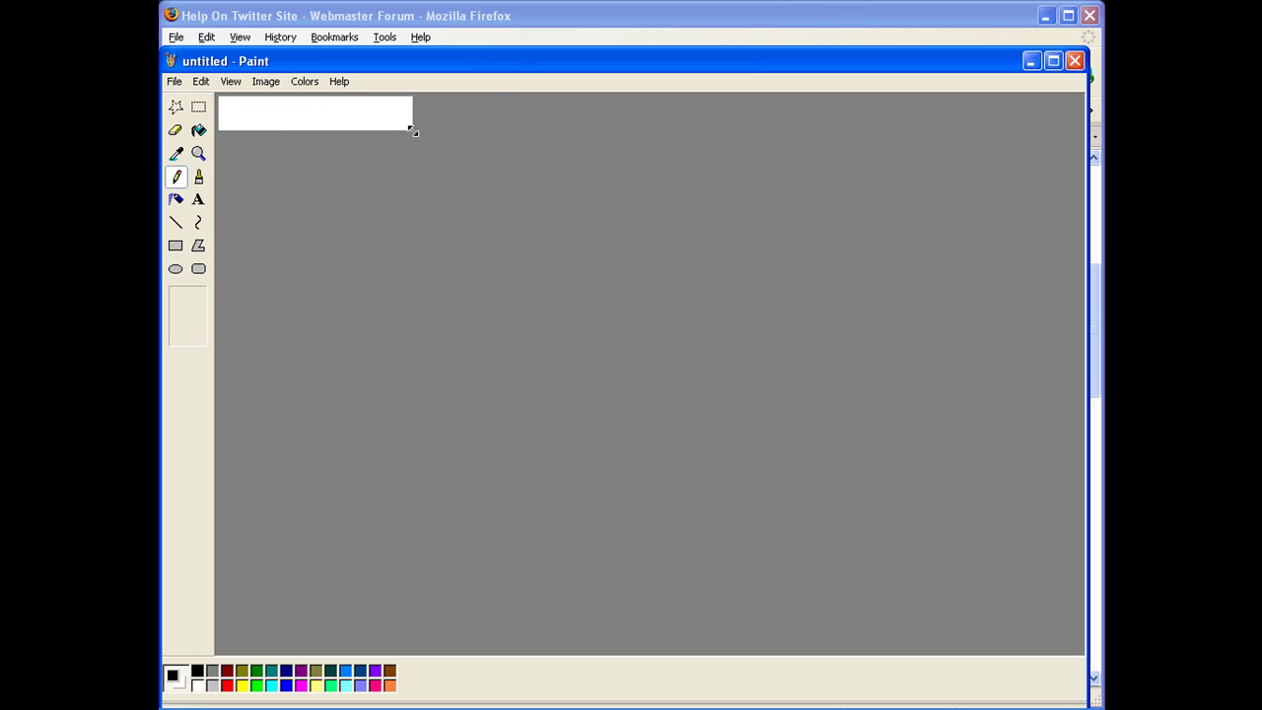
Draw a text box with the Text tool at the canvas top-left and adjust it
{"action": "left_click", "coordinate": [198, 199]}
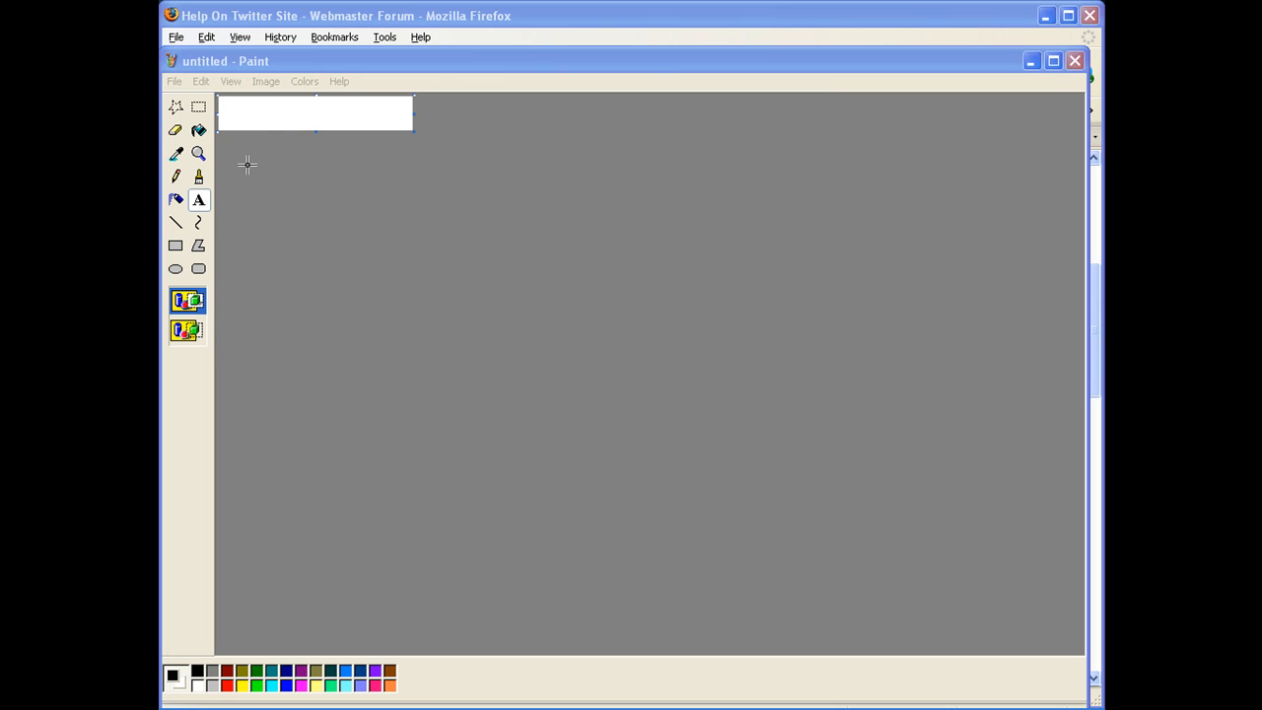
{"action": "left_click_drag", "start_coordinate": [247, 162], "coordinate": [227, 111]}
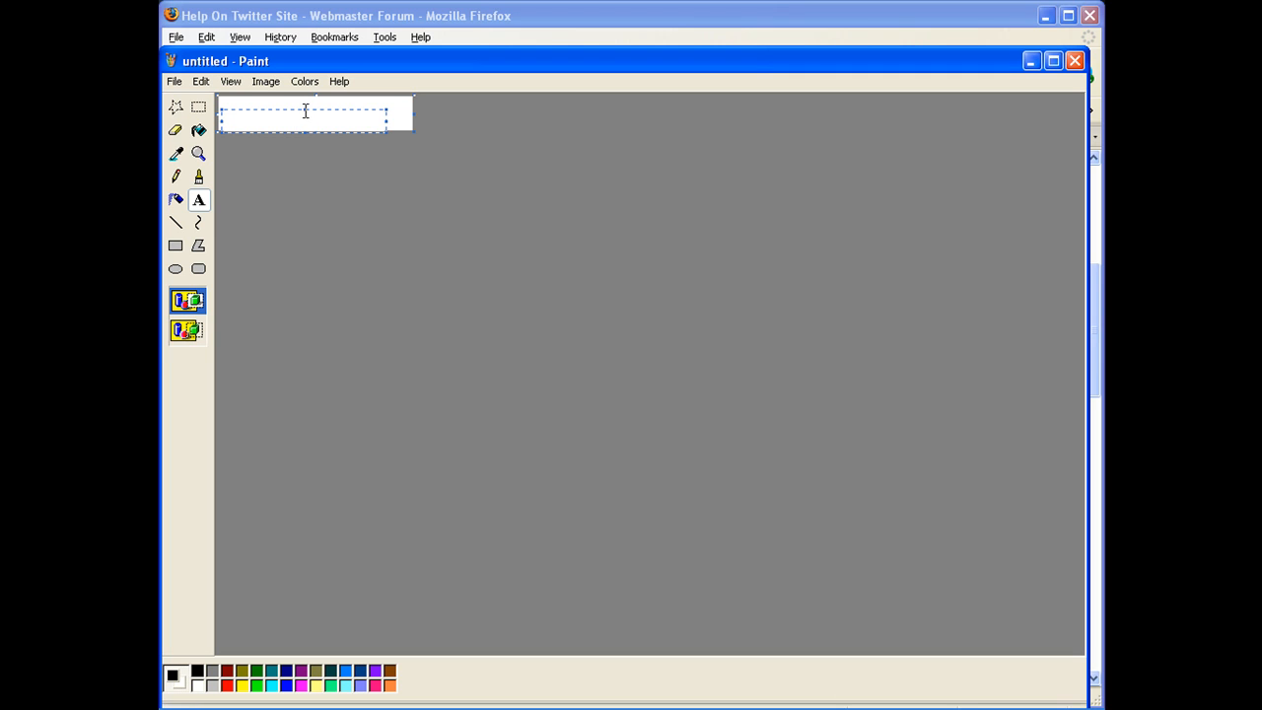
{"action": "left_click_drag", "start_coordinate": [309, 119], "coordinate": [311, 111]}
{"action": "left_click_drag", "start_coordinate": [390, 123], "coordinate": [406, 128]}
Redraw the text box, enlarge the canvas and the box, and enter the letter s
{"action": "left_click_drag", "start_coordinate": [219, 100], "coordinate": [384, 130]}
{"action": "left_click_drag", "start_coordinate": [413, 134], "coordinate": [503, 296]}
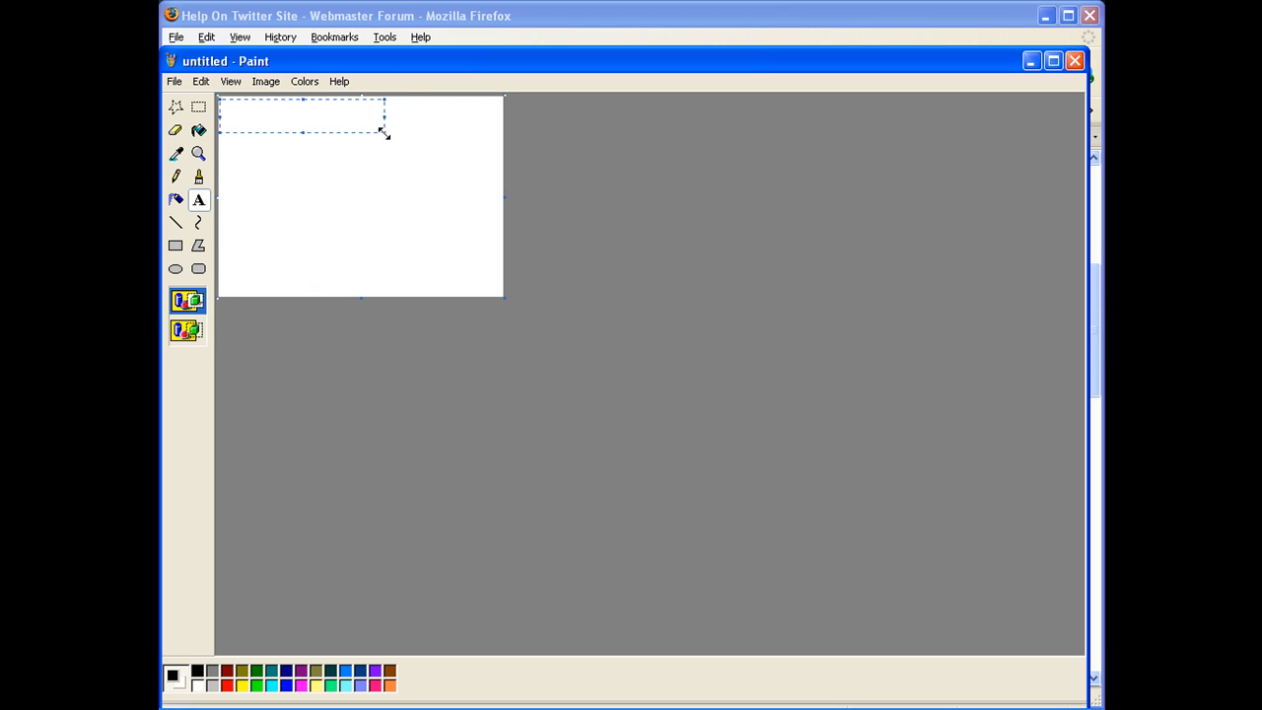
{"action": "left_click_drag", "start_coordinate": [384, 131], "coordinate": [487, 236]}
{"action": "type", "text": "s"}
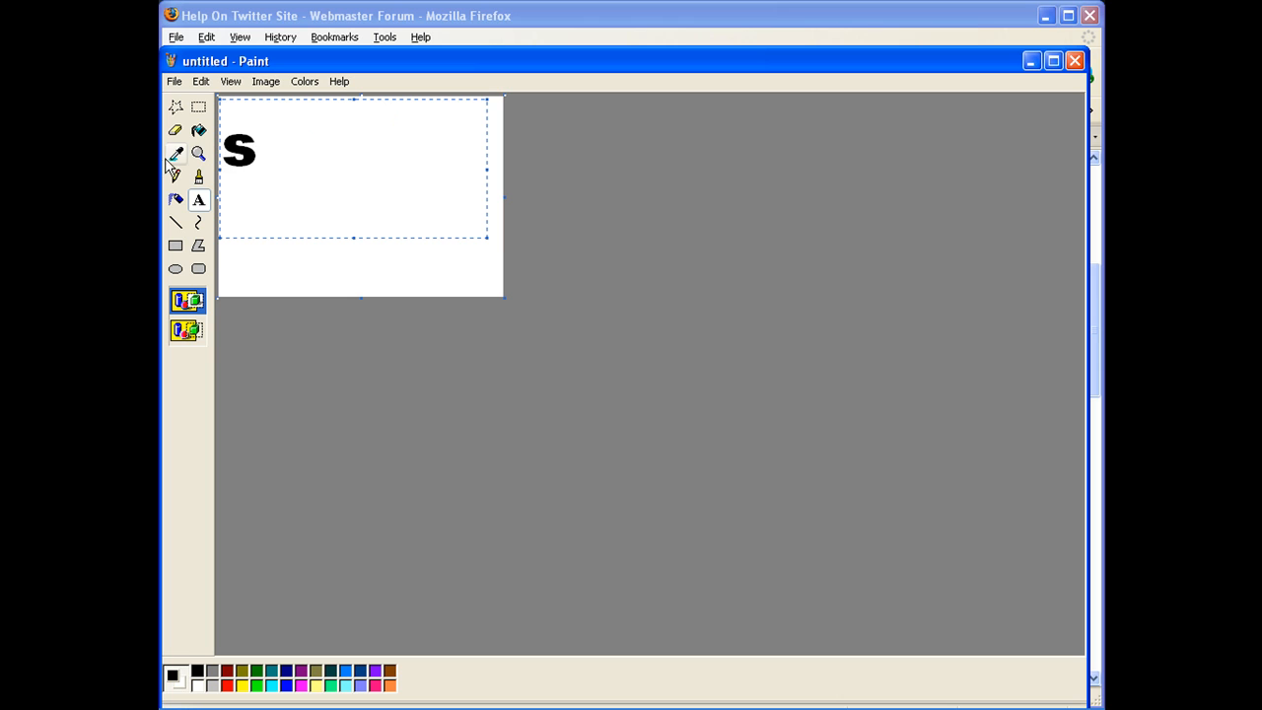
Show the Text Toolbar and set the font size to 12
{"action": "double_click", "coordinate": [239, 150]}
{"action": "left_click", "coordinate": [202, 81]}
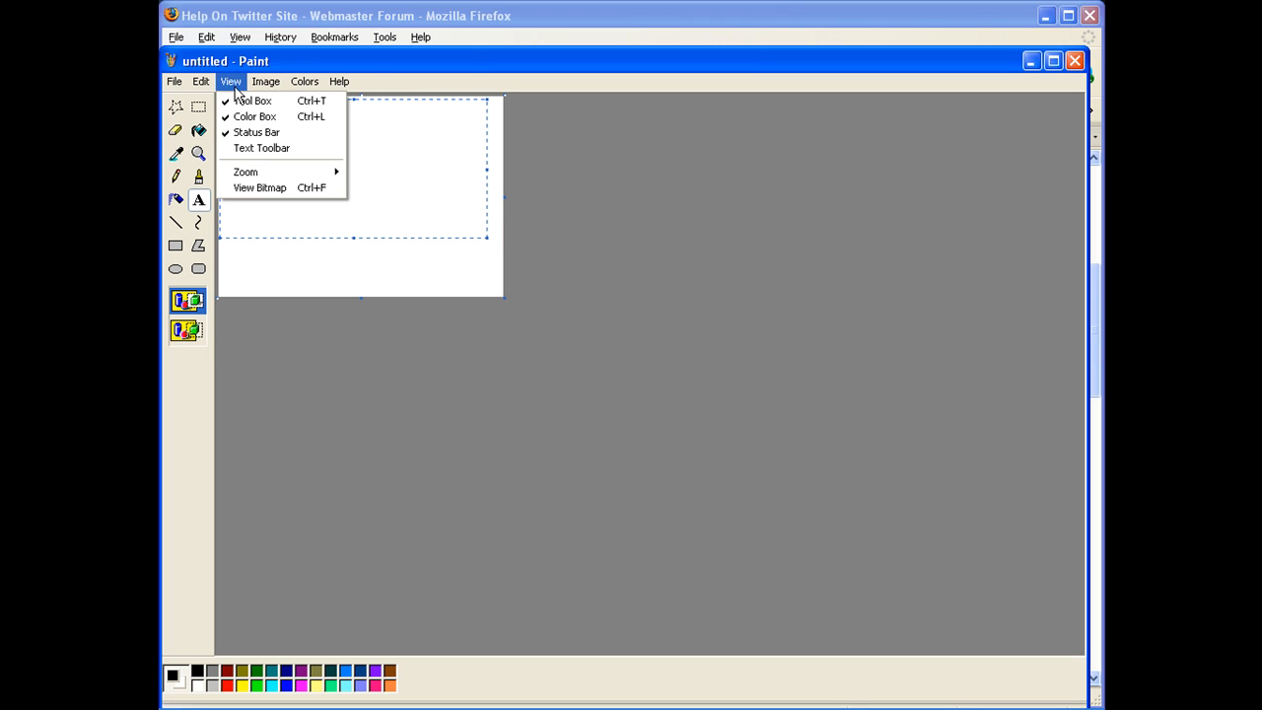
{"action": "left_click", "coordinate": [258, 148]}
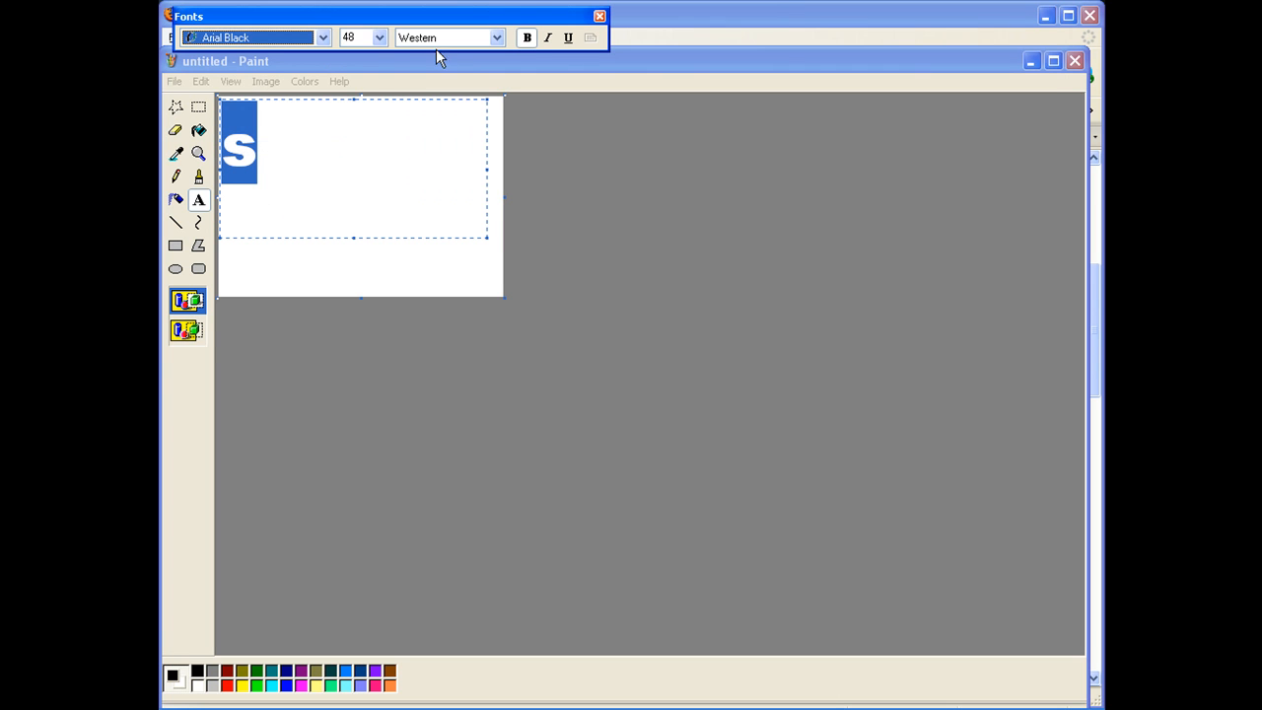
{"action": "left_click", "coordinate": [380, 38]}
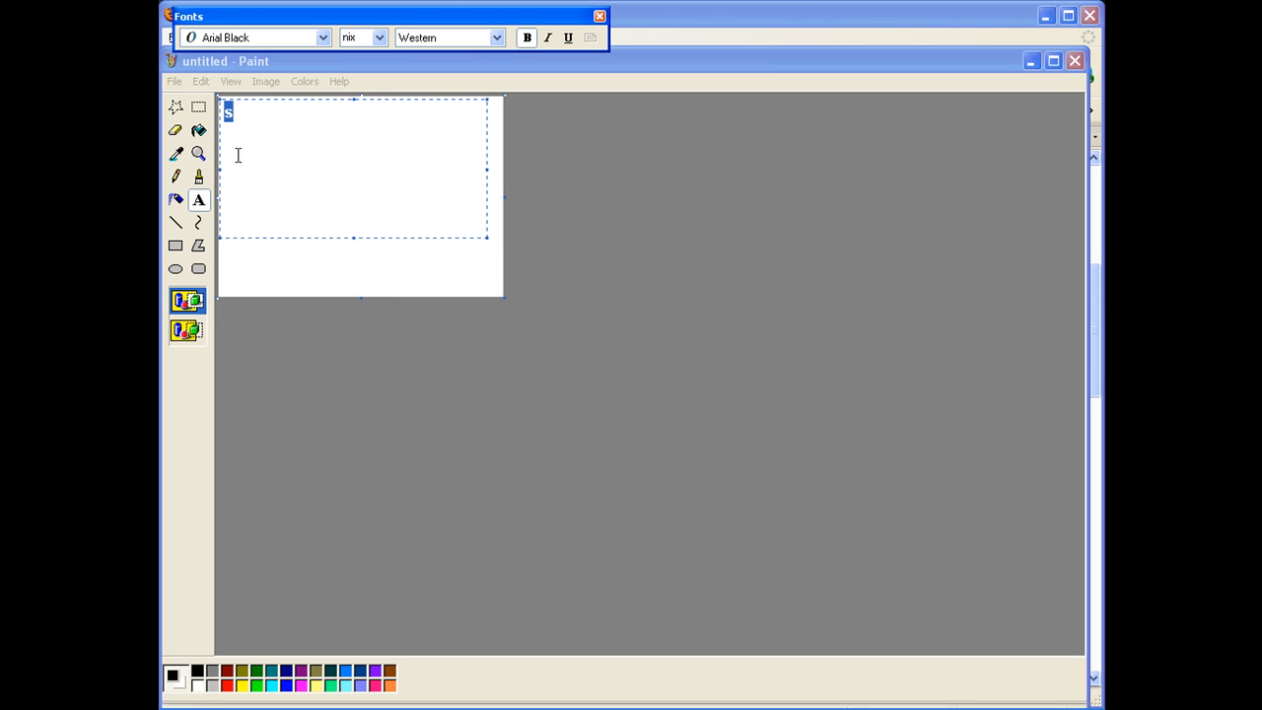
{"action": "key", "text": "Return"}
{"action": "left_click", "coordinate": [389, 97]}
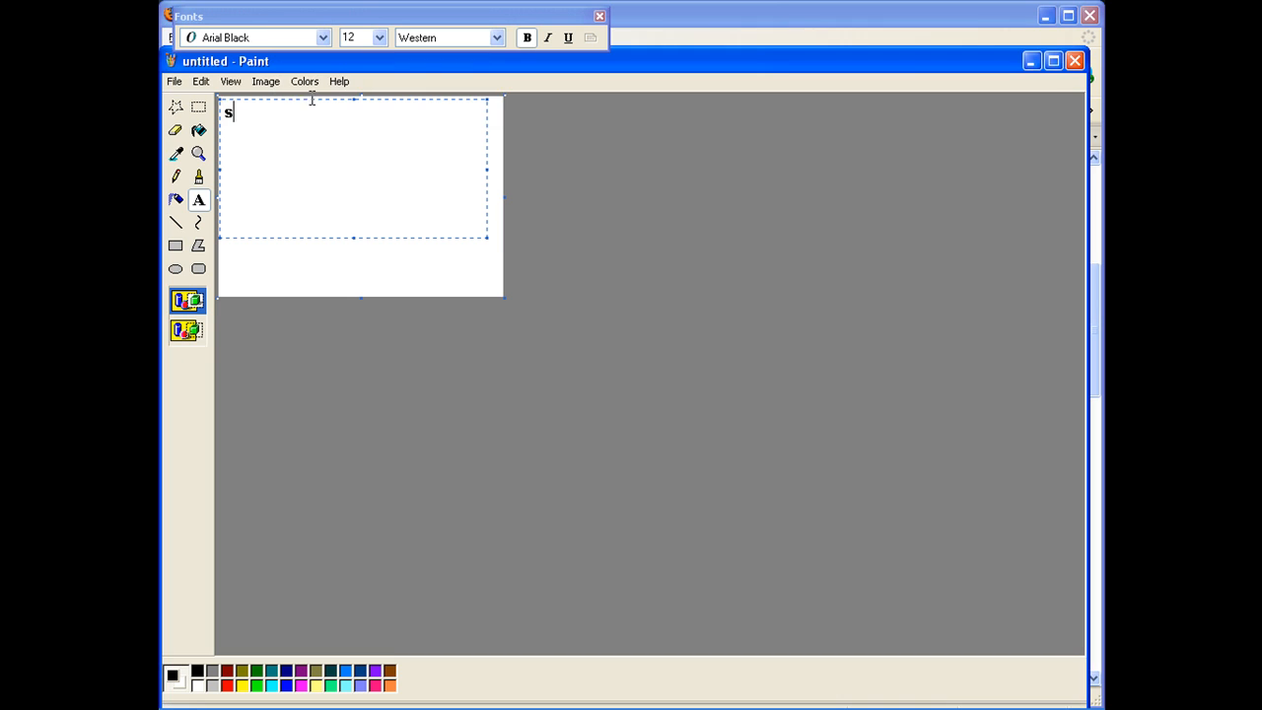
{"action": "left_click_drag", "start_coordinate": [296, 110], "coordinate": [165, 104]}
{"action": "key", "text": "BackSpace"}
{"action": "key", "text": "BackSpace"}
{"action": "type", "text": "you"}
{"action": "key", "text": "BackSpace"}
{"action": "key", "text": "BackSpace"}
{"action": "type", "text": "email@"}
{"action": "type", "text": "yoursite.xc"}
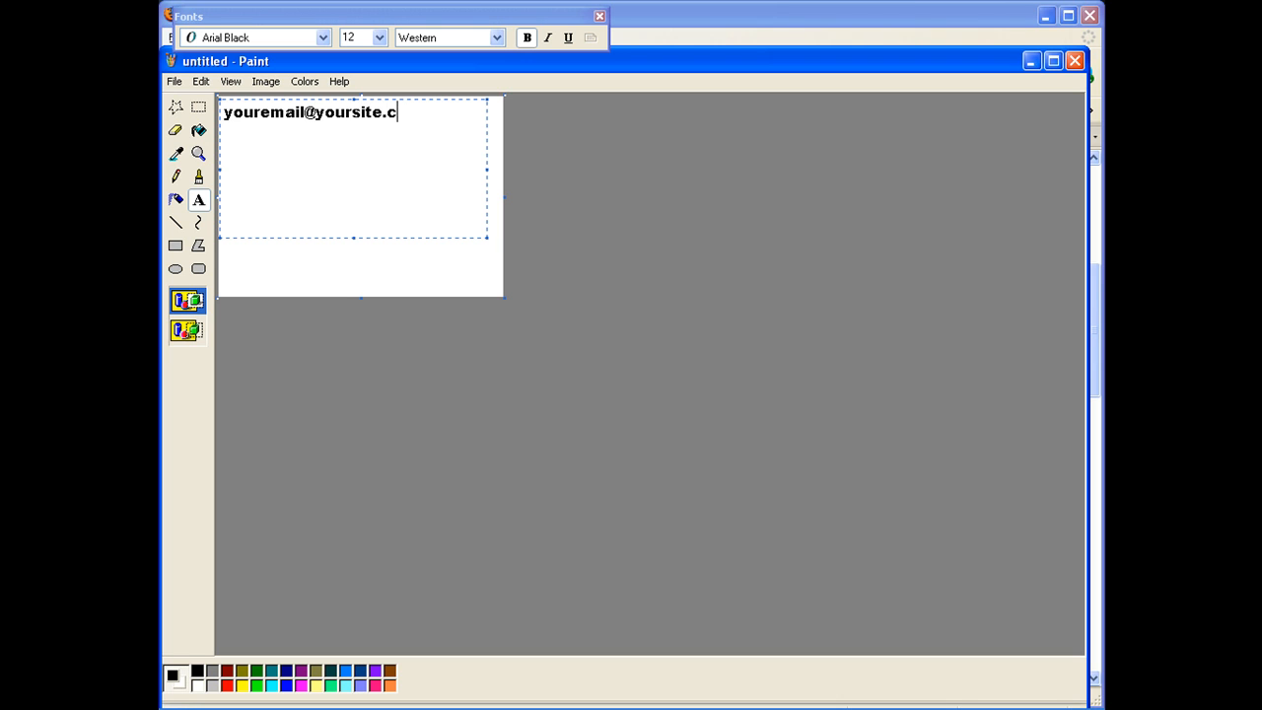
{"action": "type", "text": "om"}
{"action": "left_click", "coordinate": [486, 273]}
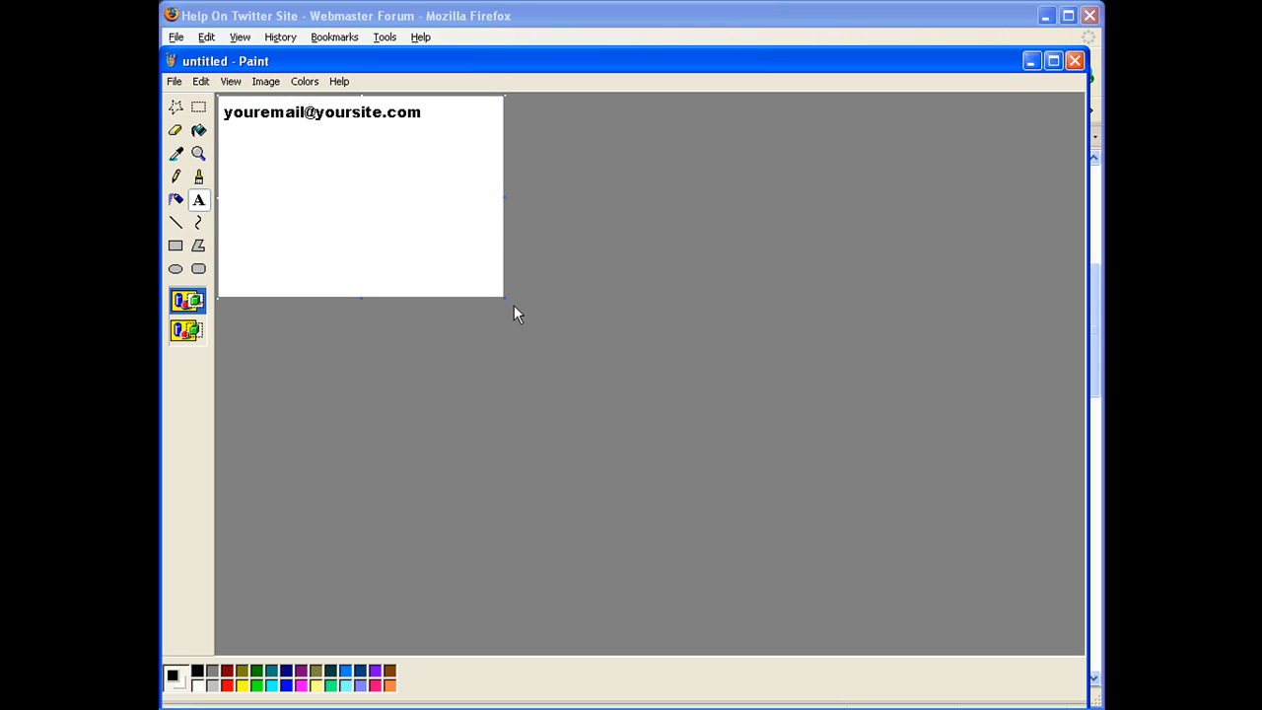
Trim the canvas to fit the email text and save the image as a JPEG
{"action": "left_click_drag", "start_coordinate": [505, 296], "coordinate": [435, 129]}
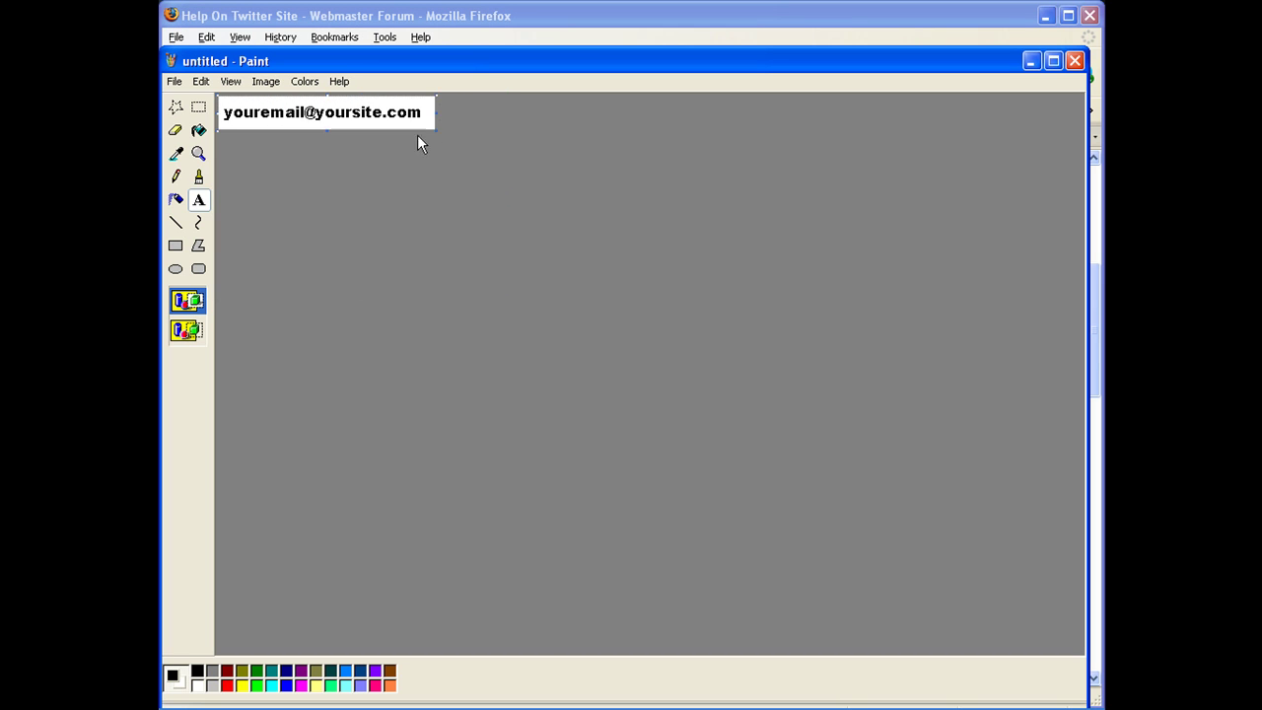
{"action": "left_click", "coordinate": [174, 81]}
{"action": "left_click", "coordinate": [202, 148]}
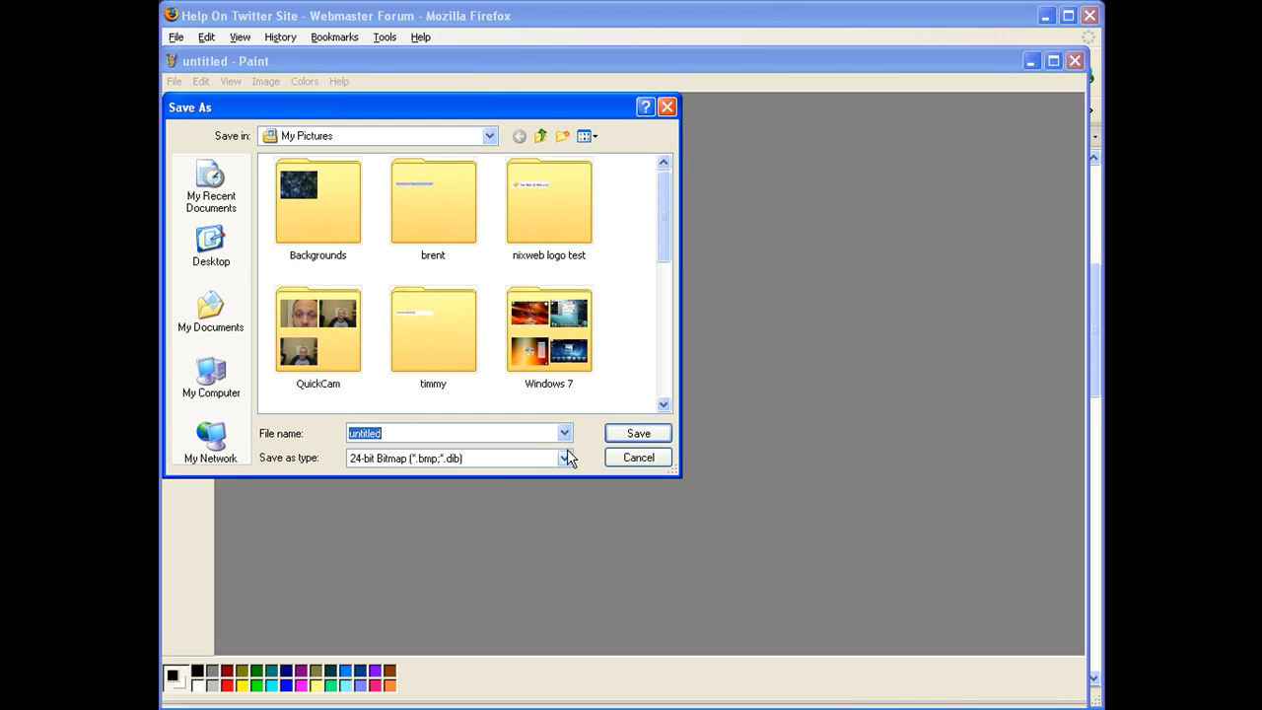
{"action": "left_click", "coordinate": [565, 457]}
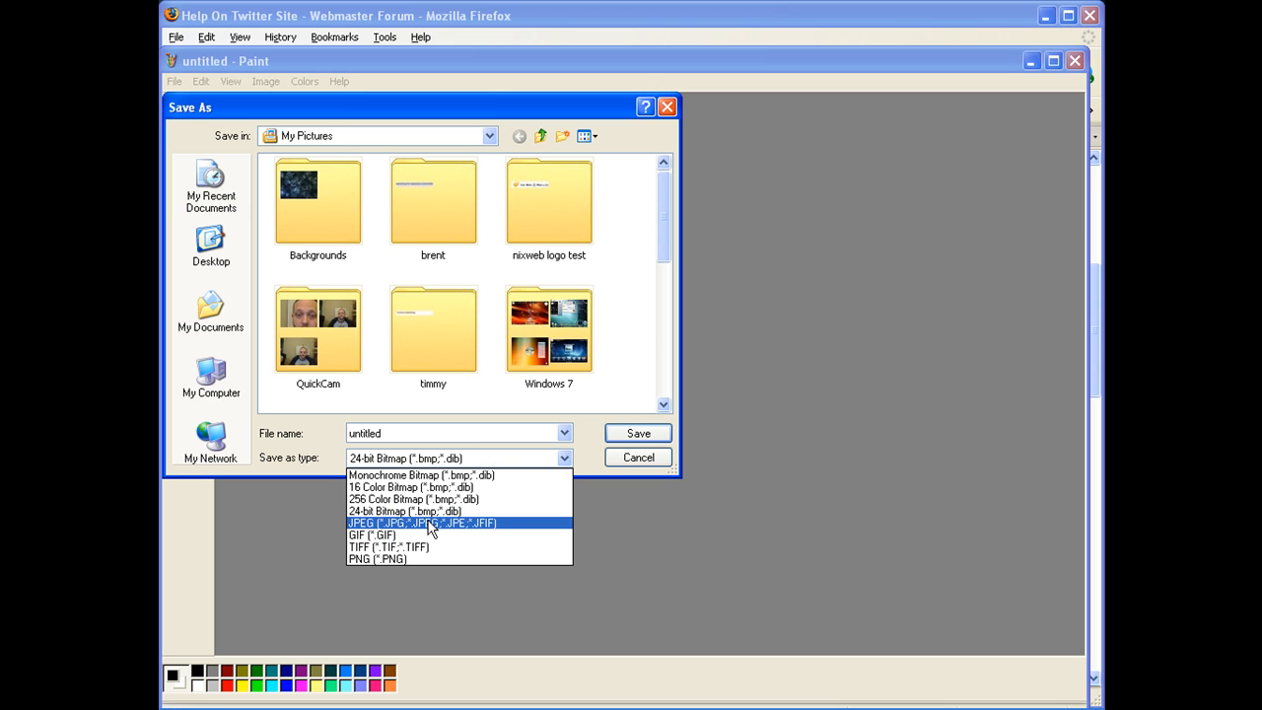
{"action": "left_click", "coordinate": [385, 523]}
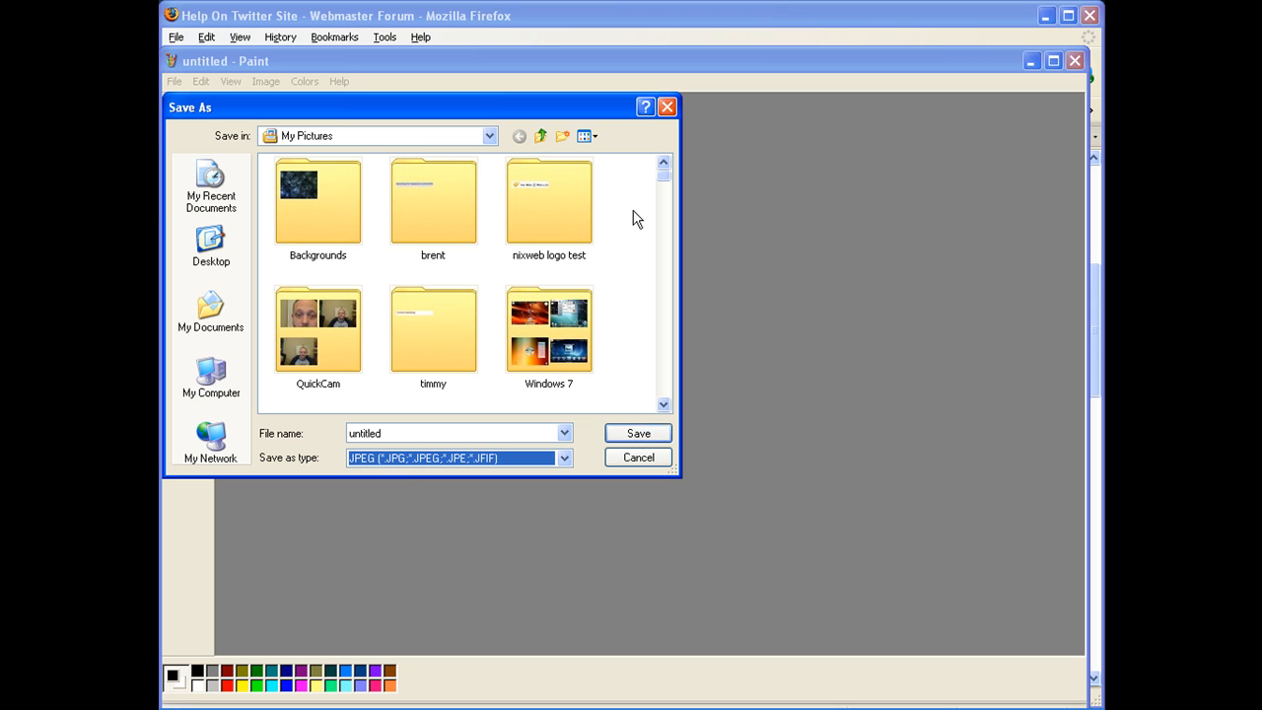
{"action": "left_click", "coordinate": [667, 107]}
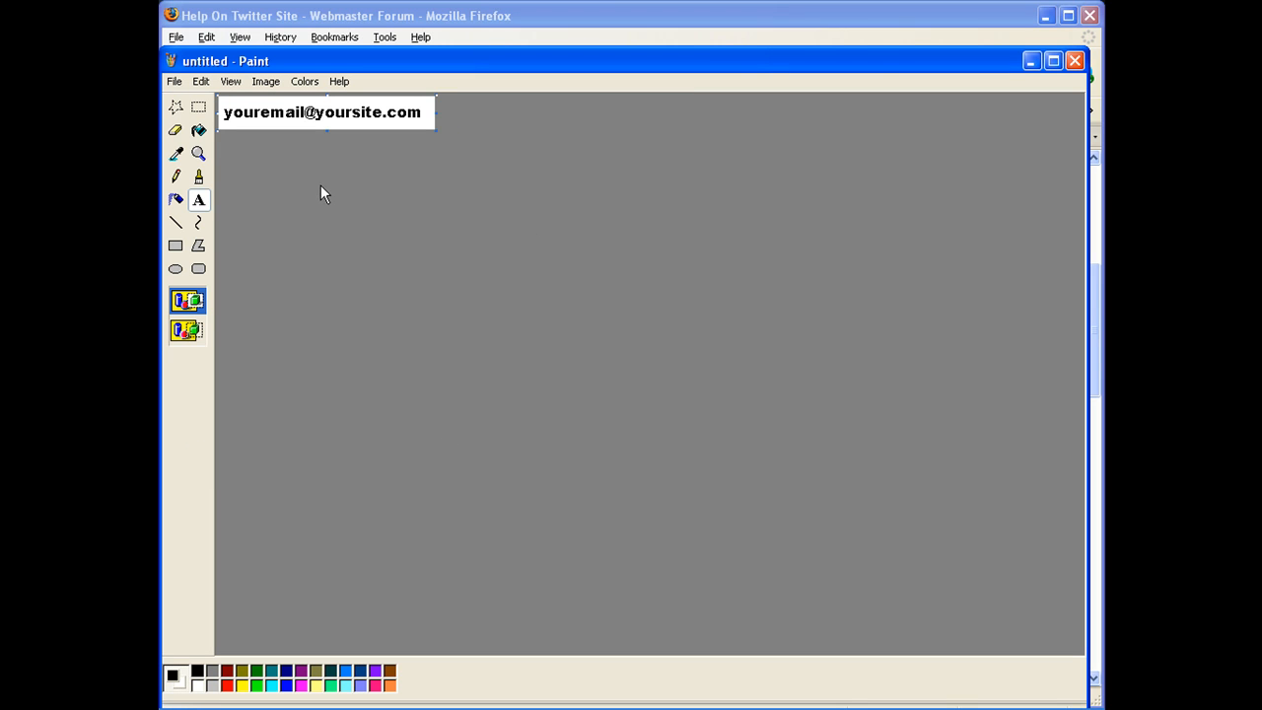